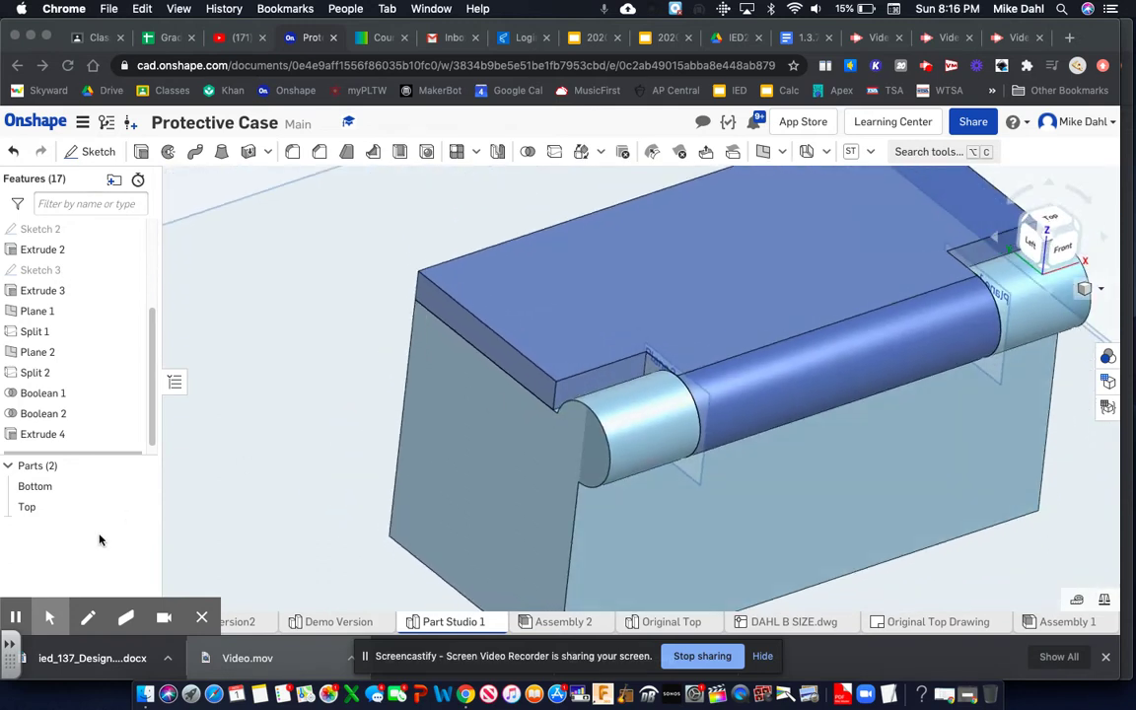
- Hide the Top part, leaving the Bottom part and its hinge knuckles in view
left_click(37, 507)
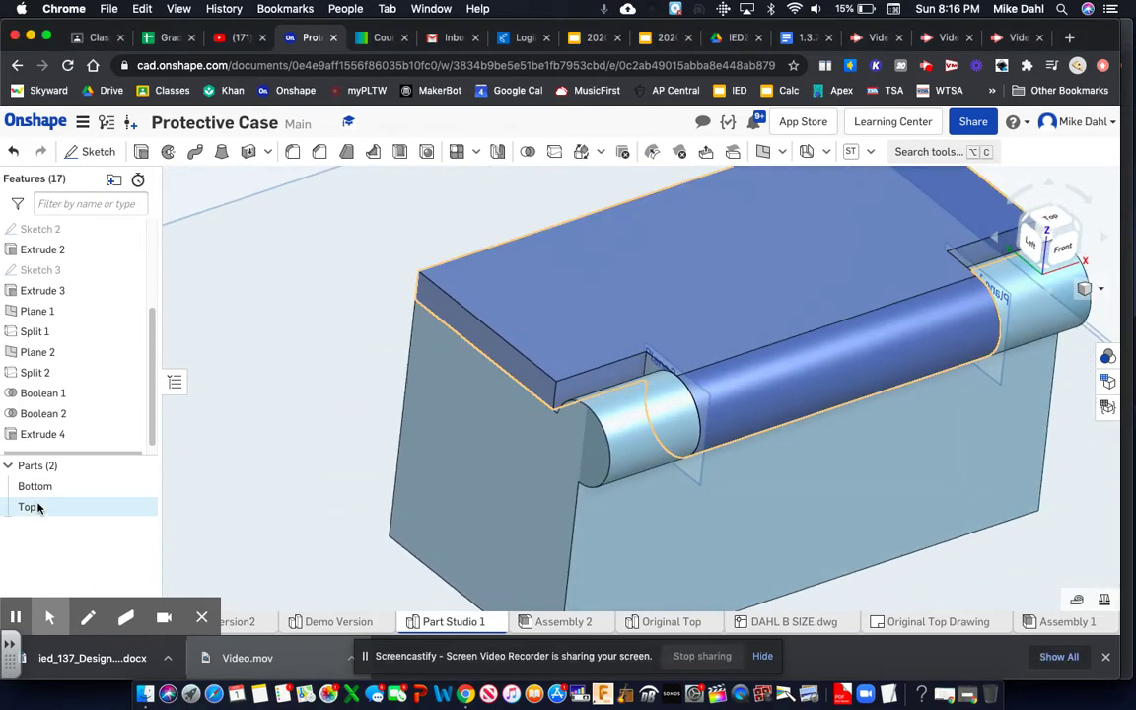
left_click(142, 508)
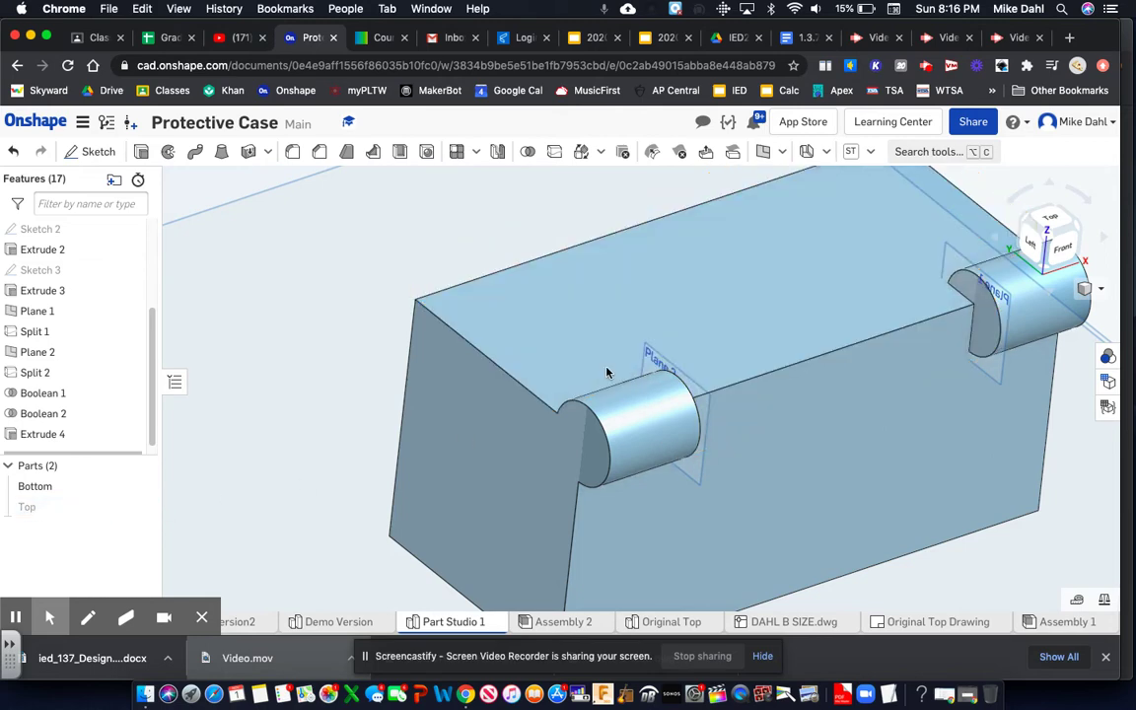
right_click_drag(649, 355, 369, 189)
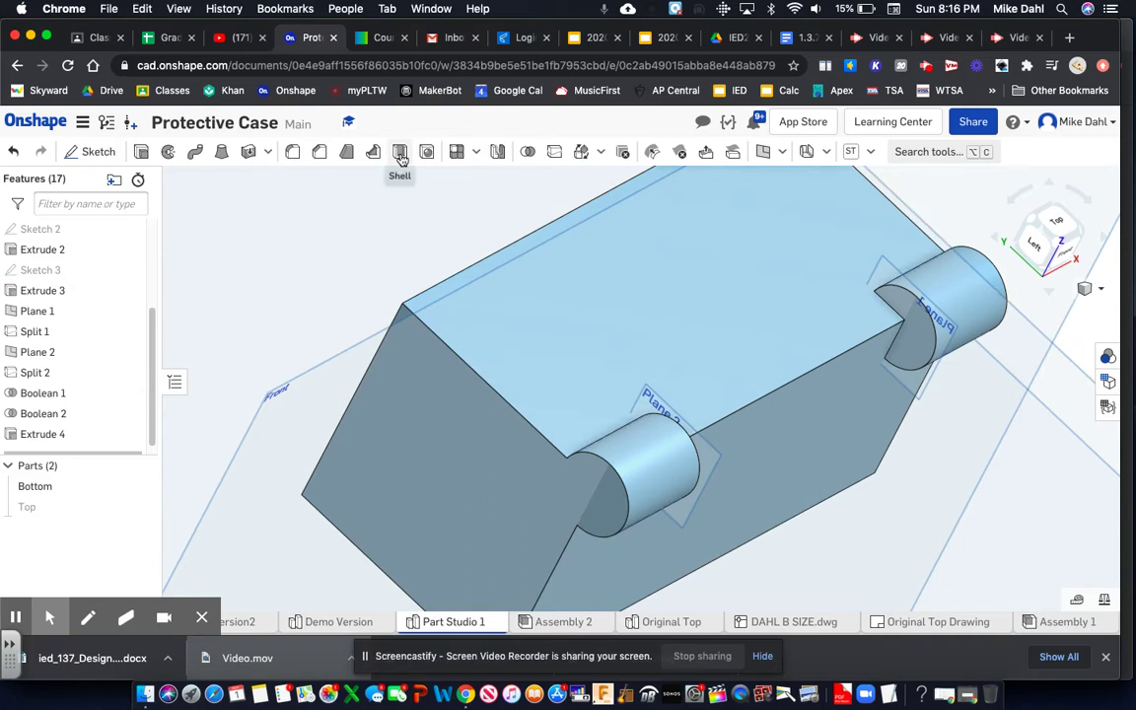
- Shell the Bottom part with 3 mm walls, removing its top face
left_click(400, 154)
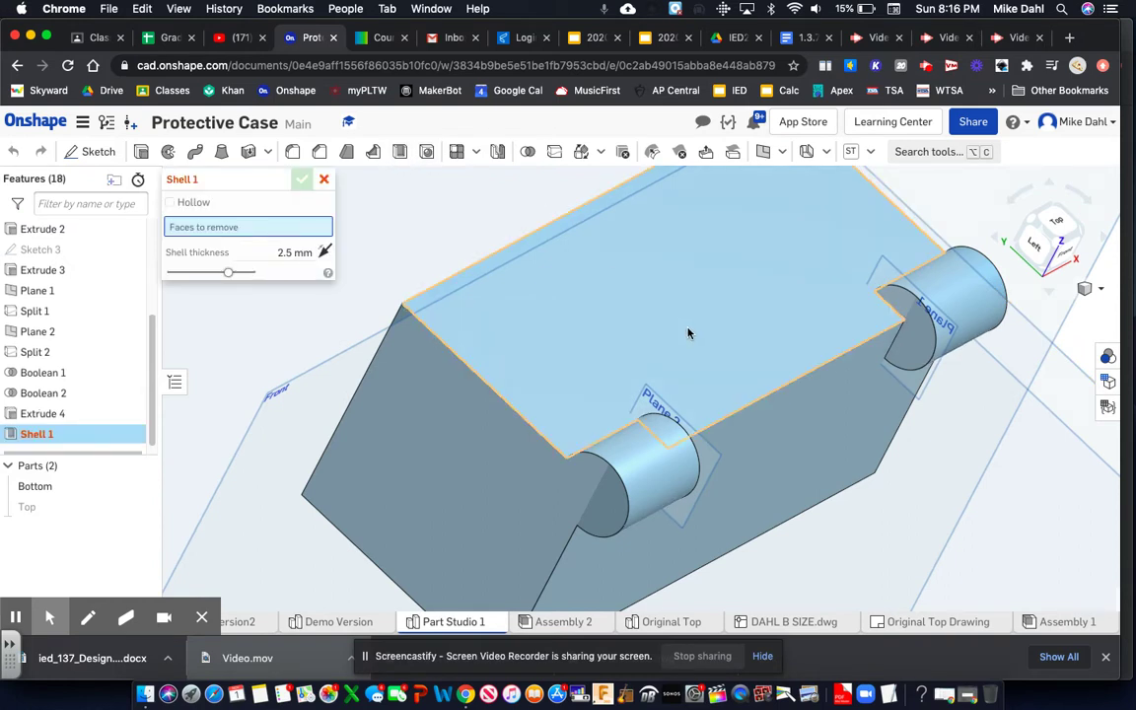
left_click(689, 334)
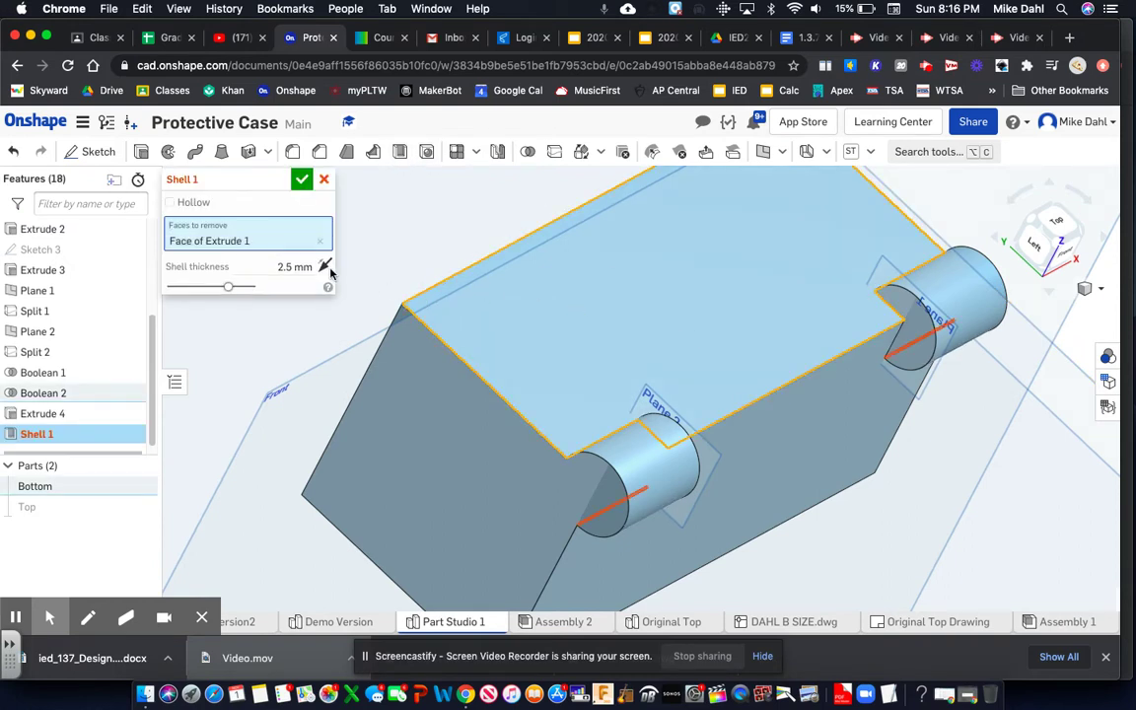
left_click(282, 268)
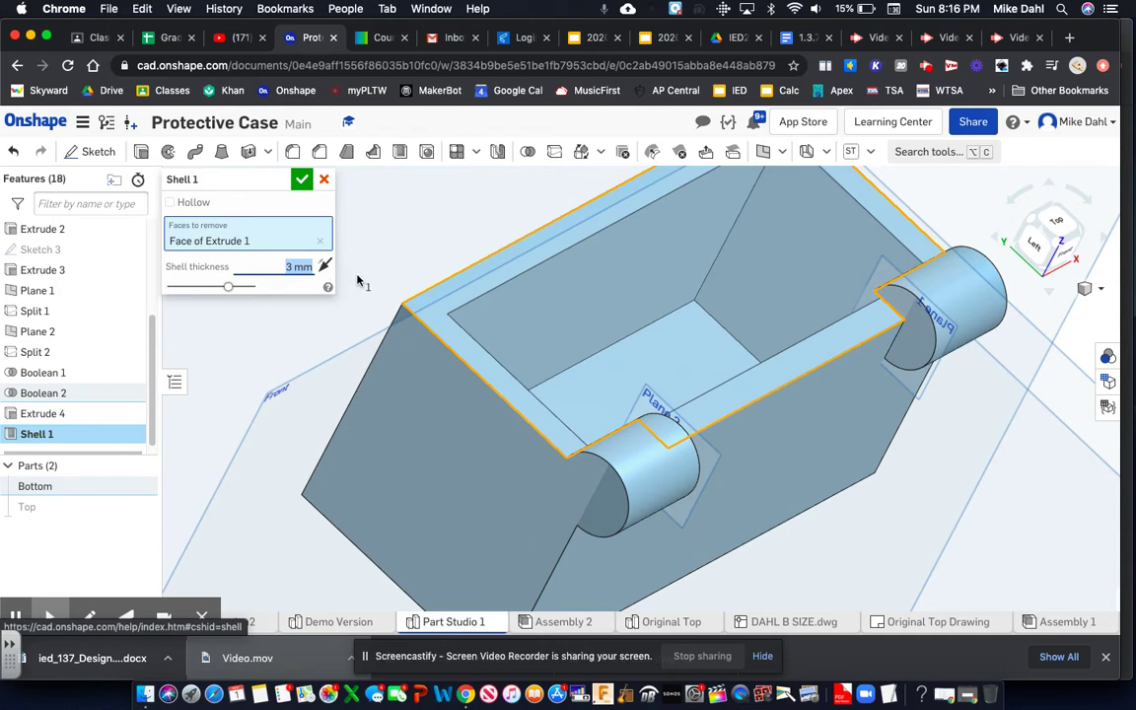
right_click_drag(564, 322, 615, 353)
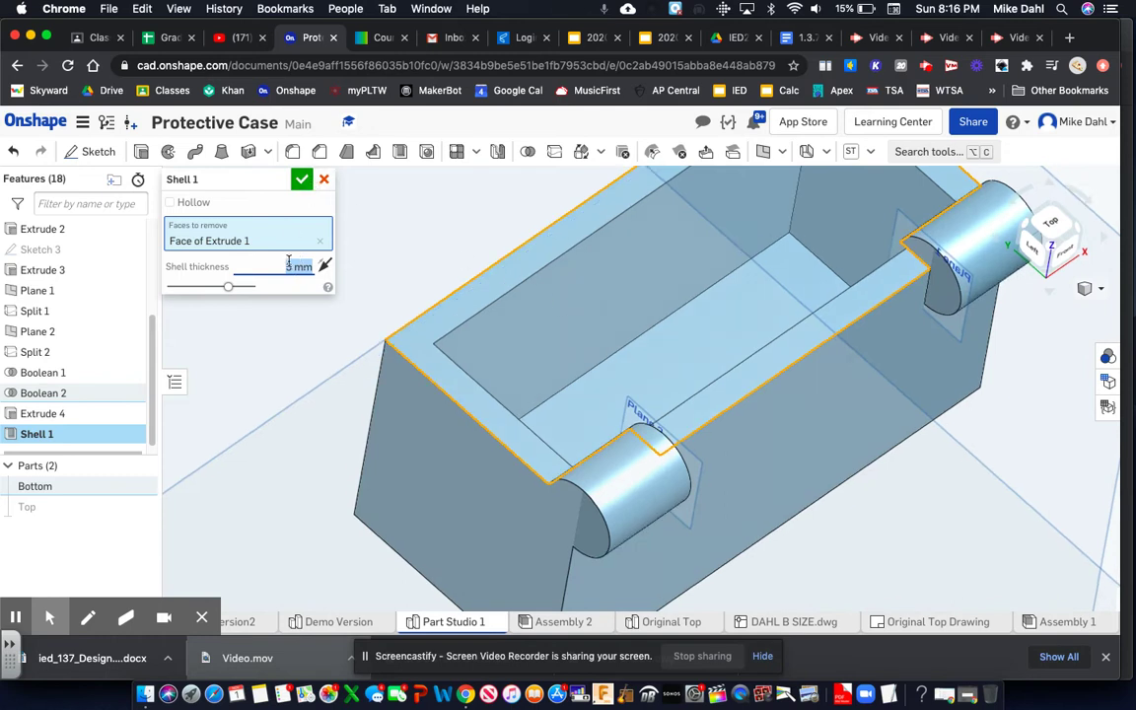
left_click(301, 179)
right_click_drag(520, 299, 702, 338)
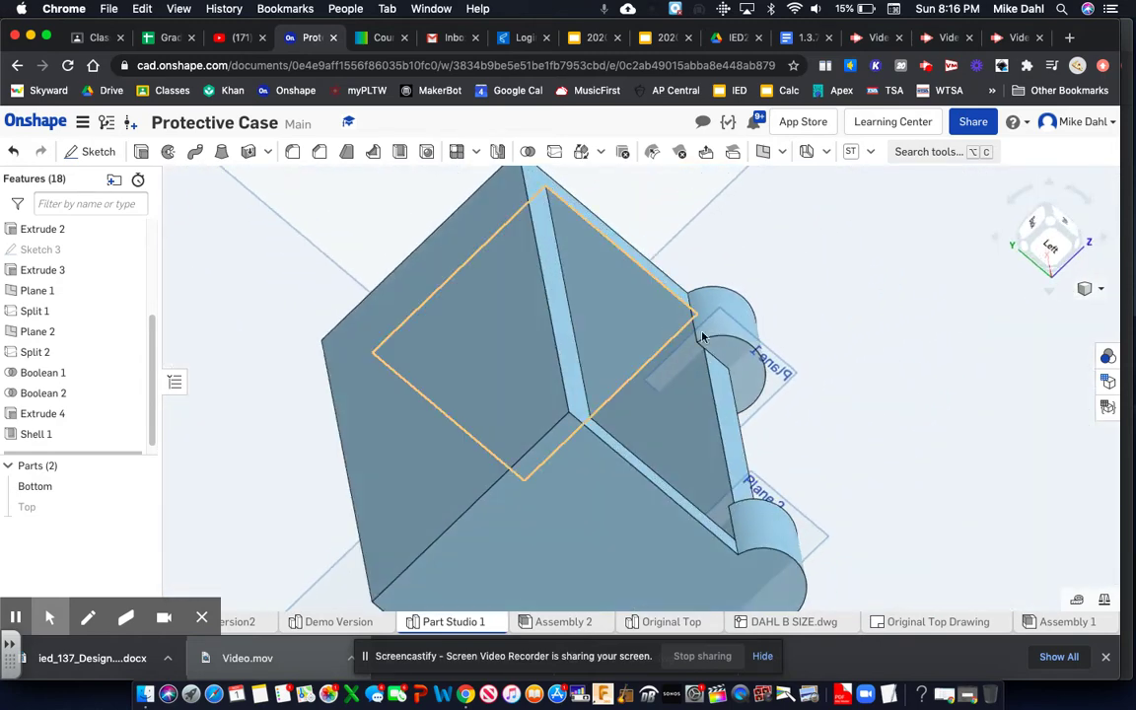
right_click_drag(741, 386, 602, 381)
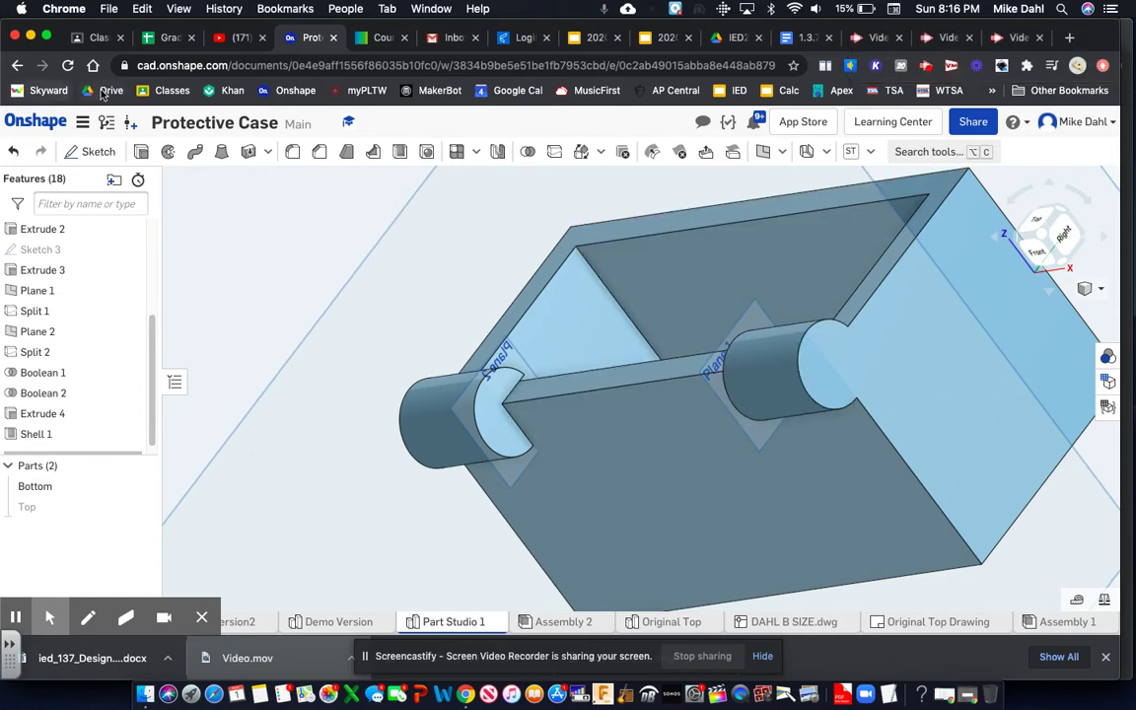
left_click(99, 151)
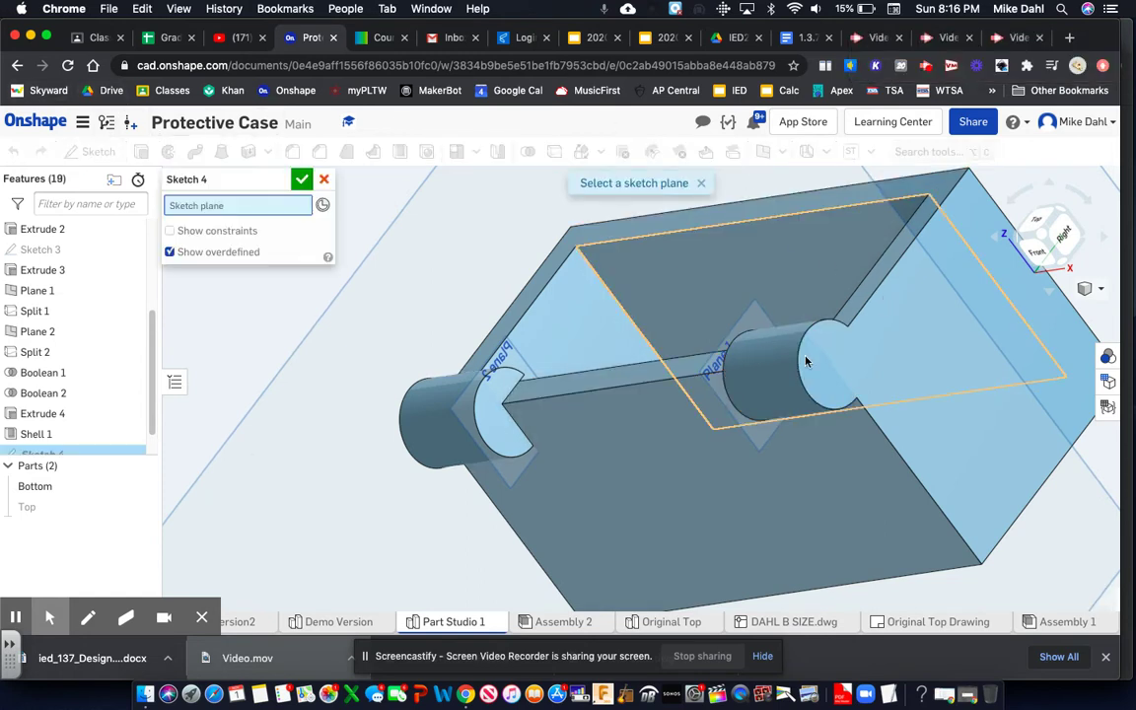
right_click(579, 356)
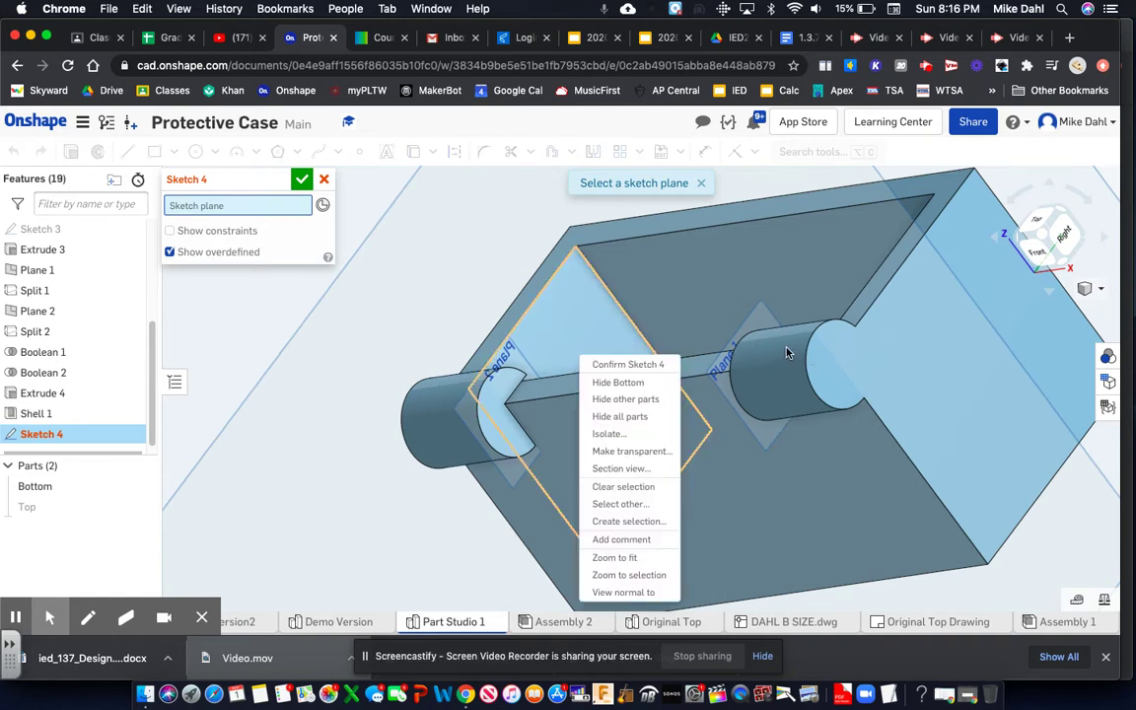
left_click(324, 182)
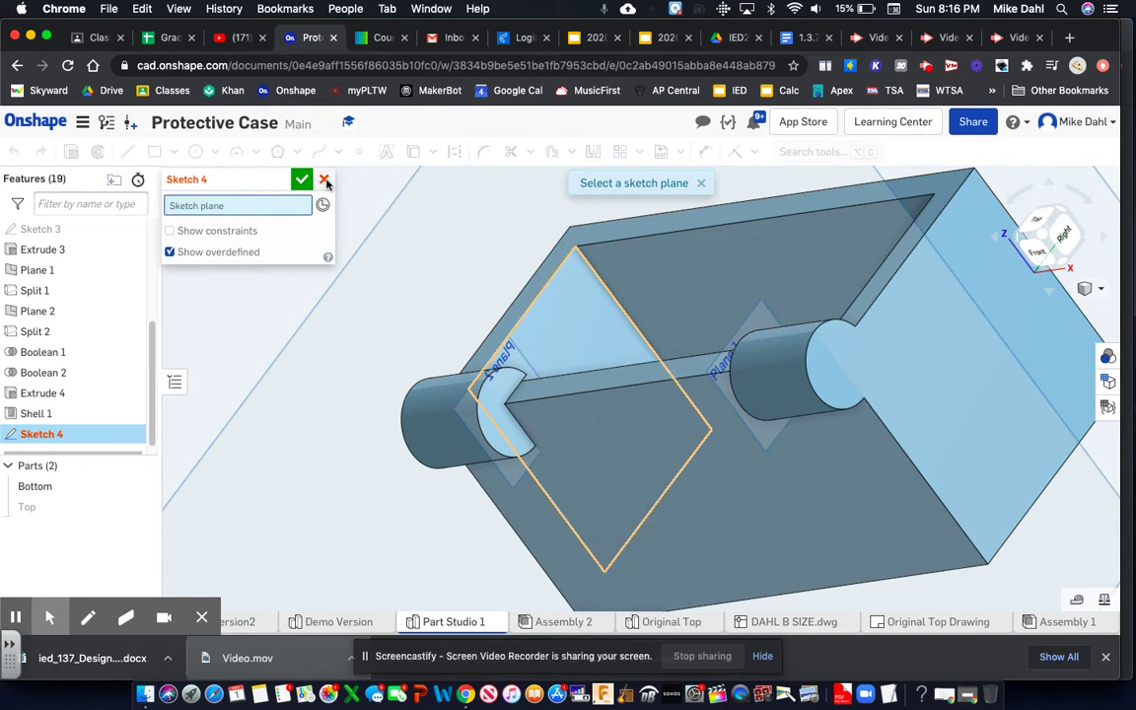
left_click(324, 181)
right_click_drag(666, 386, 641, 385)
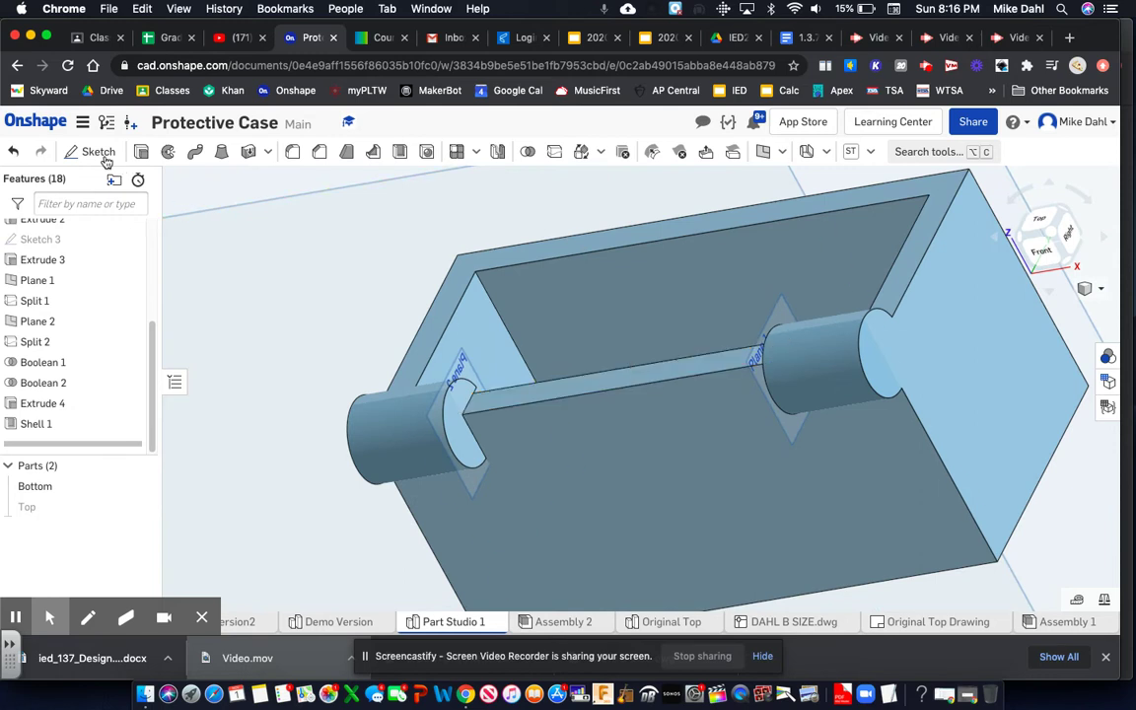
left_click(140, 153)
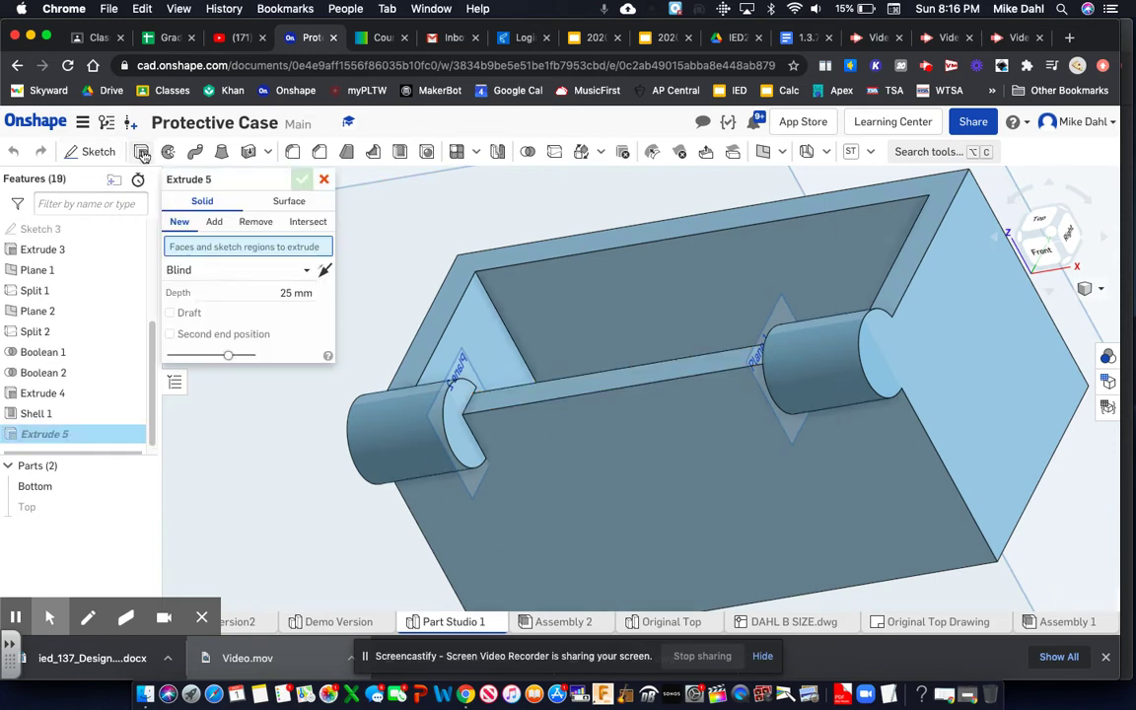
- Start a Remove extrude on the strip face between the hinge knuckles
left_click(575, 393)
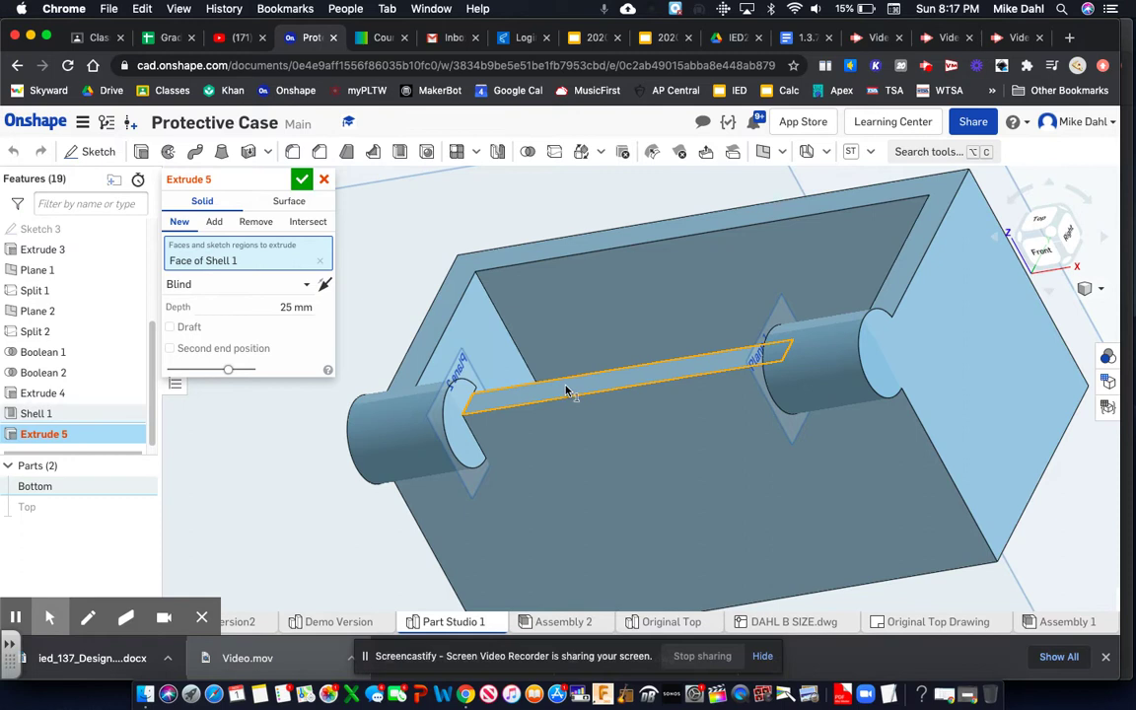
left_click(255, 223)
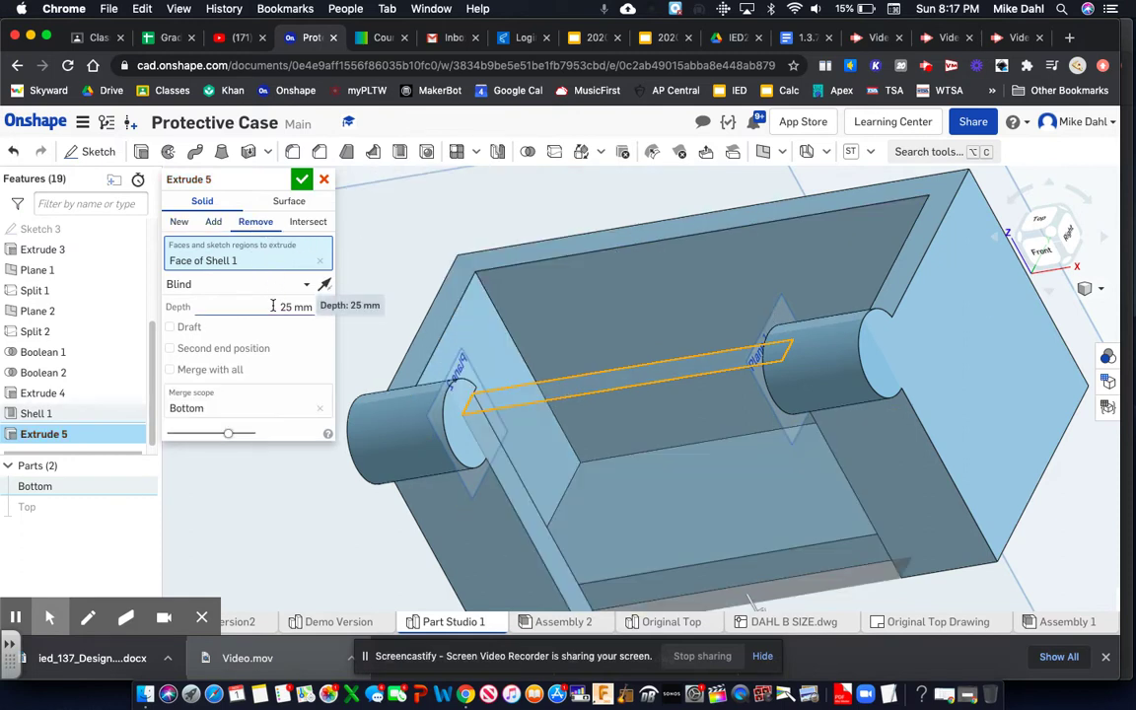
left_click(272, 306)
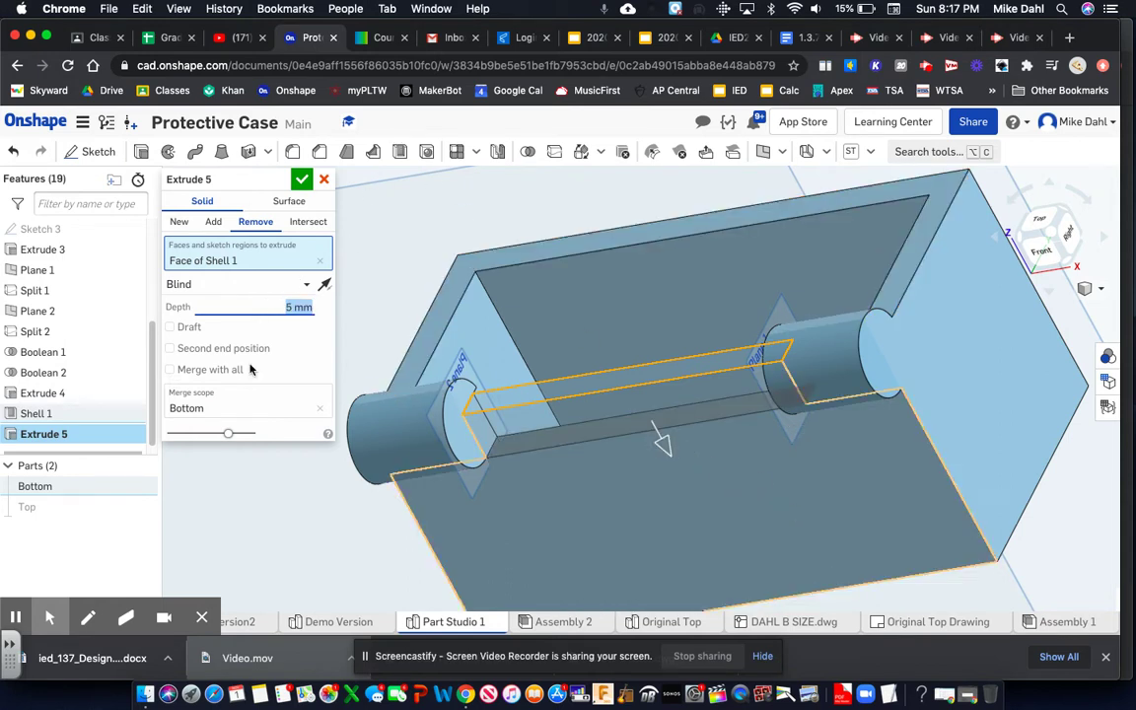
- Show the Top part again and confirm the strip cut at 5.5 mm depth
left_click(141, 510)
right_click_drag(274, 492, 311, 477)
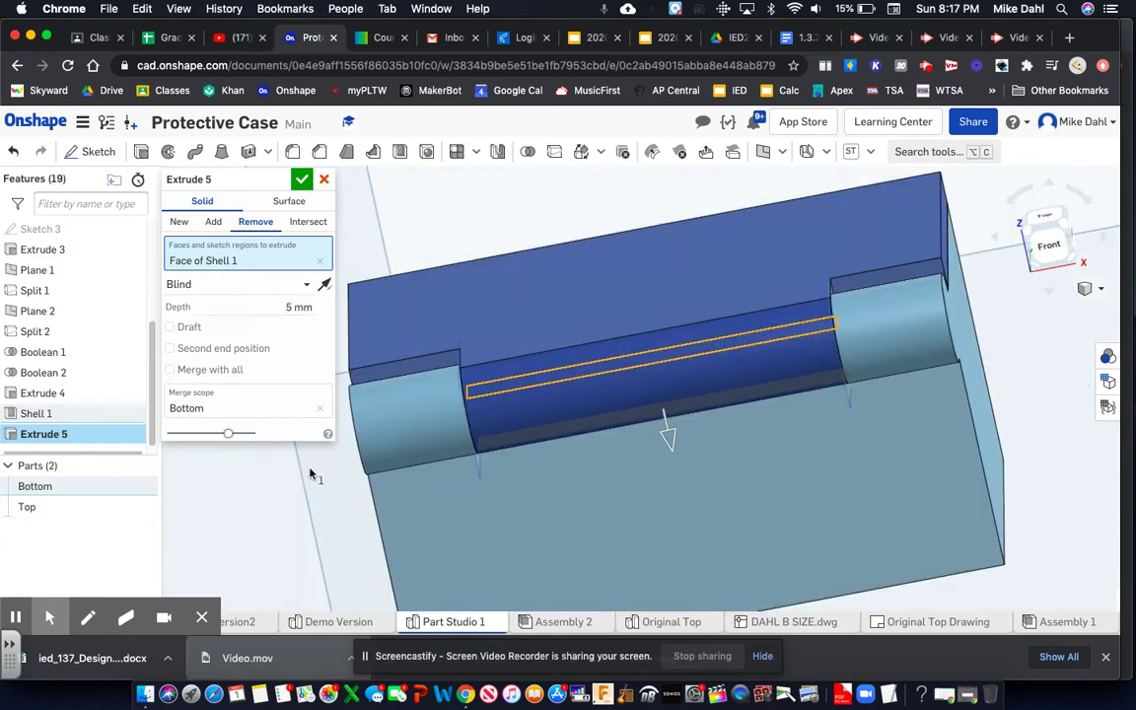
left_click(289, 306)
key("Return")
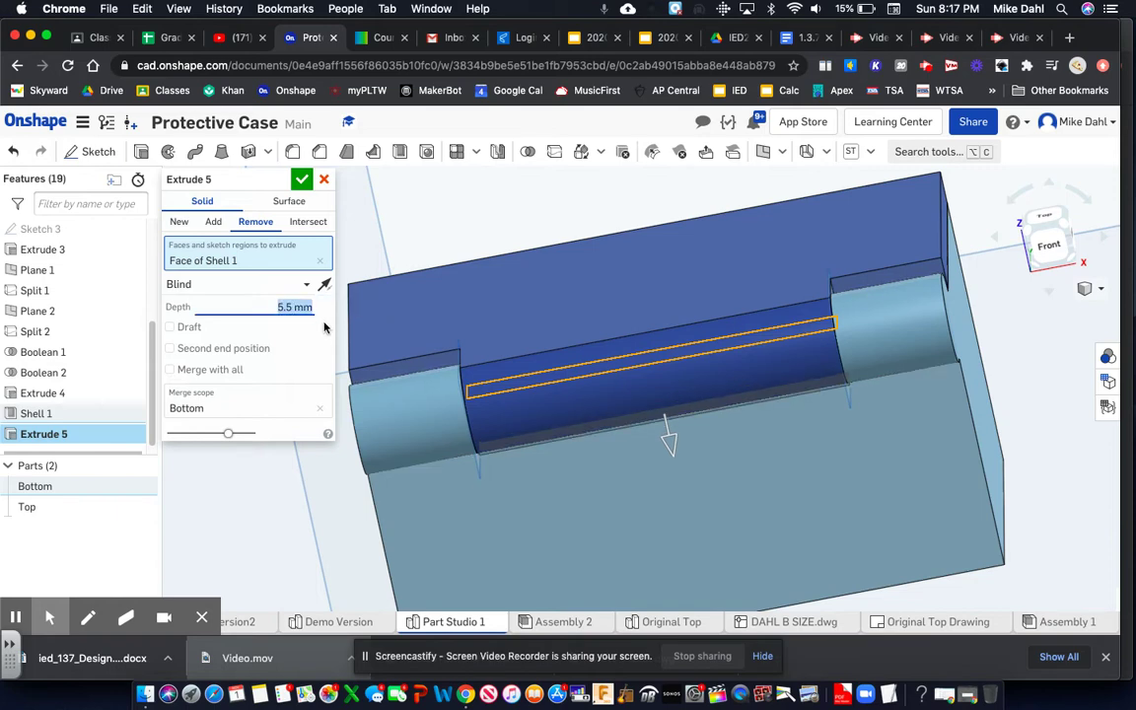
right_click_drag(589, 533, 619, 507)
left_click(301, 178)
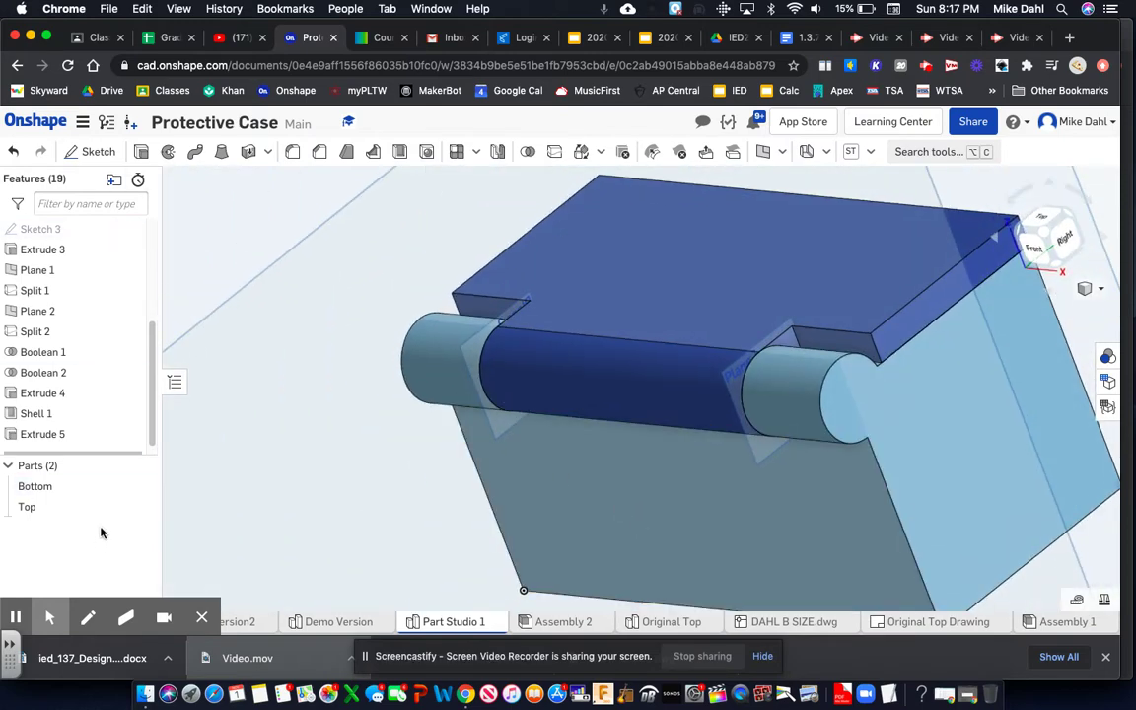
- Hide the Top part again and zoom in toward the left hinge knuckle
left_click(141, 507)
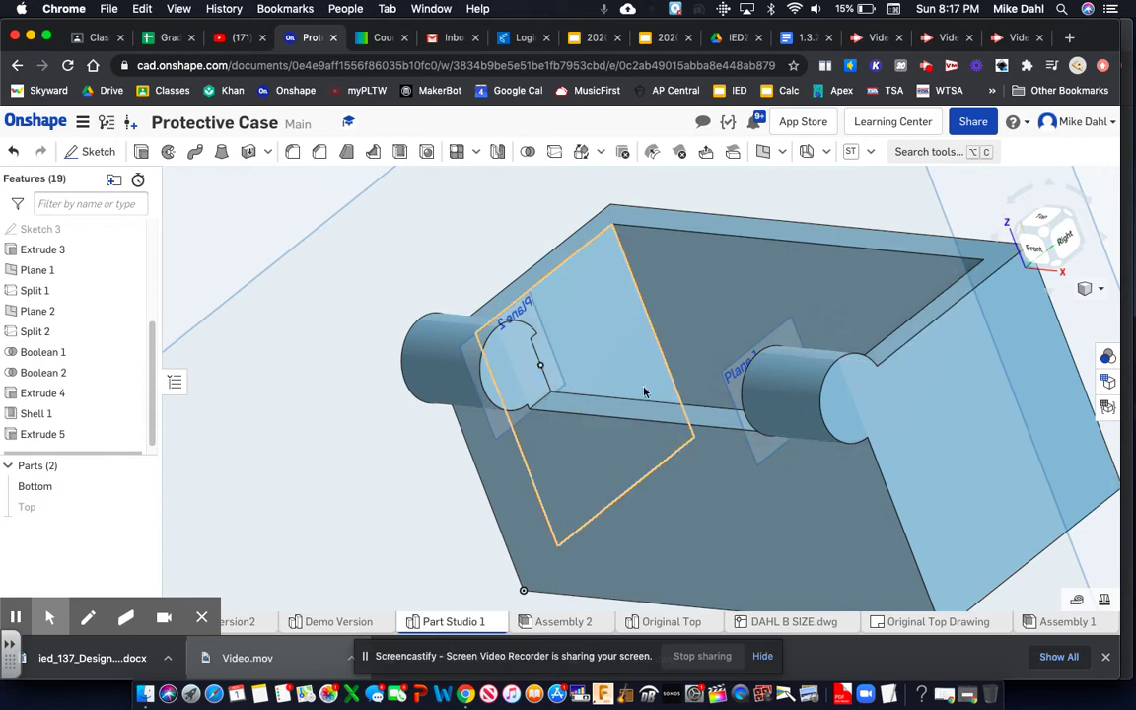
scroll(611, 387, "up", 5)
right_click_drag(488, 343, 482, 286)
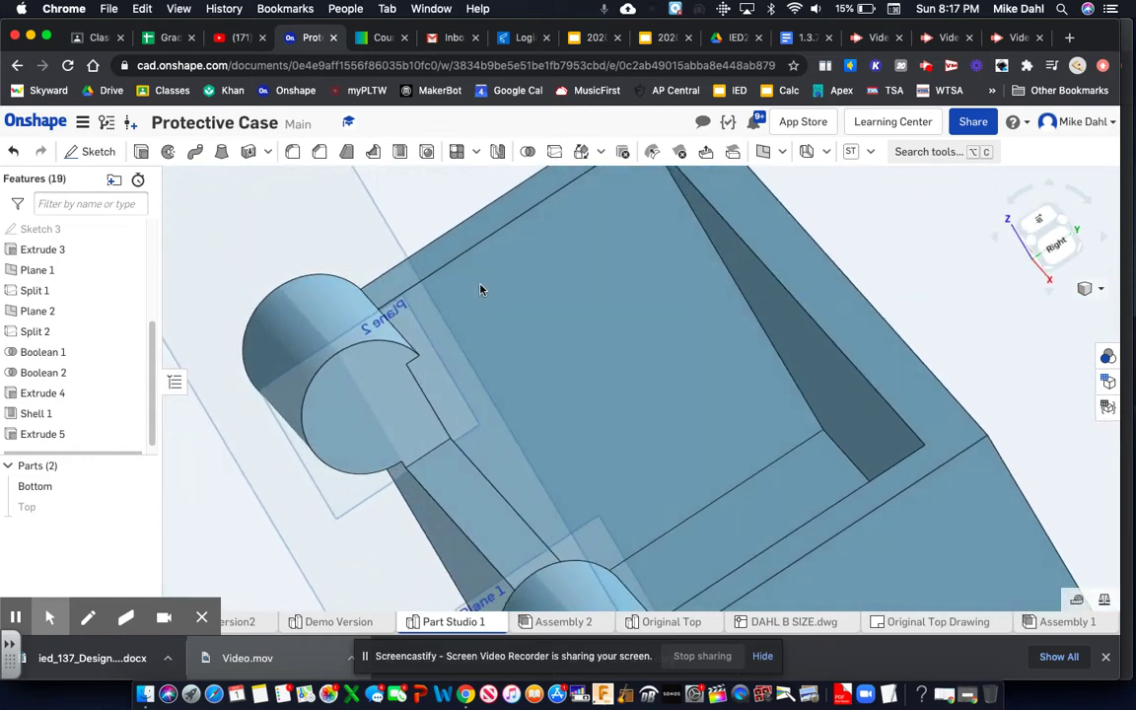
left_click(94, 151)
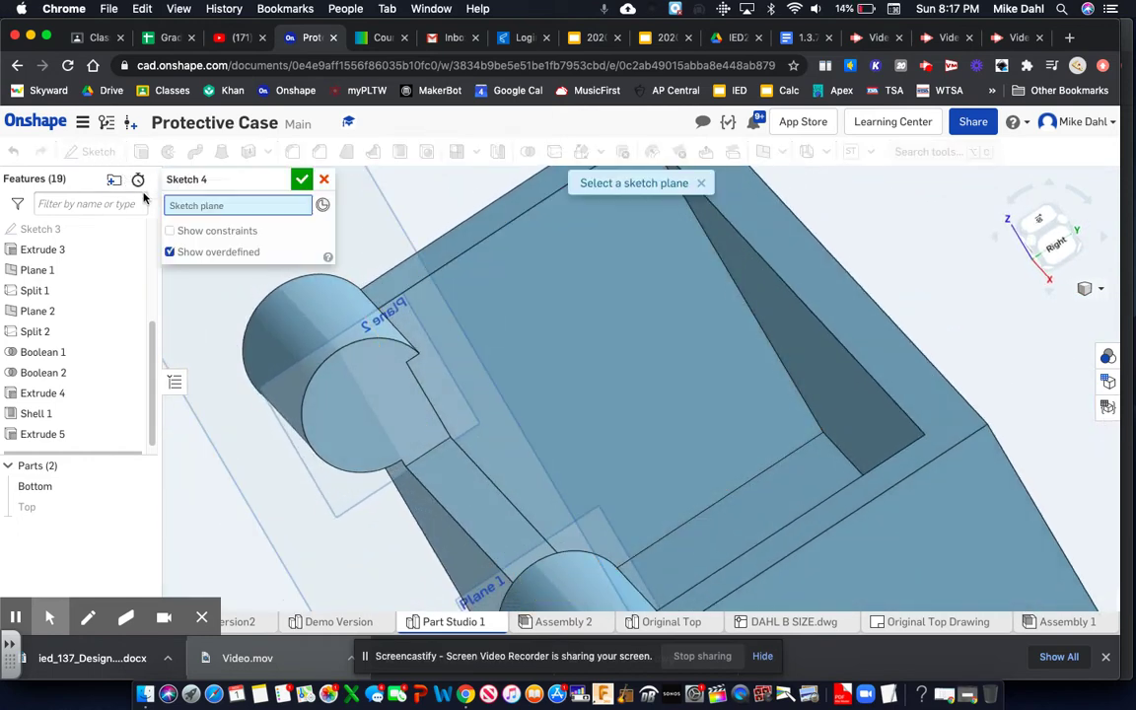
- Sketch an 8 mm diameter circle on the knuckle's end face, projecting the cylinder edge
left_click(355, 407)
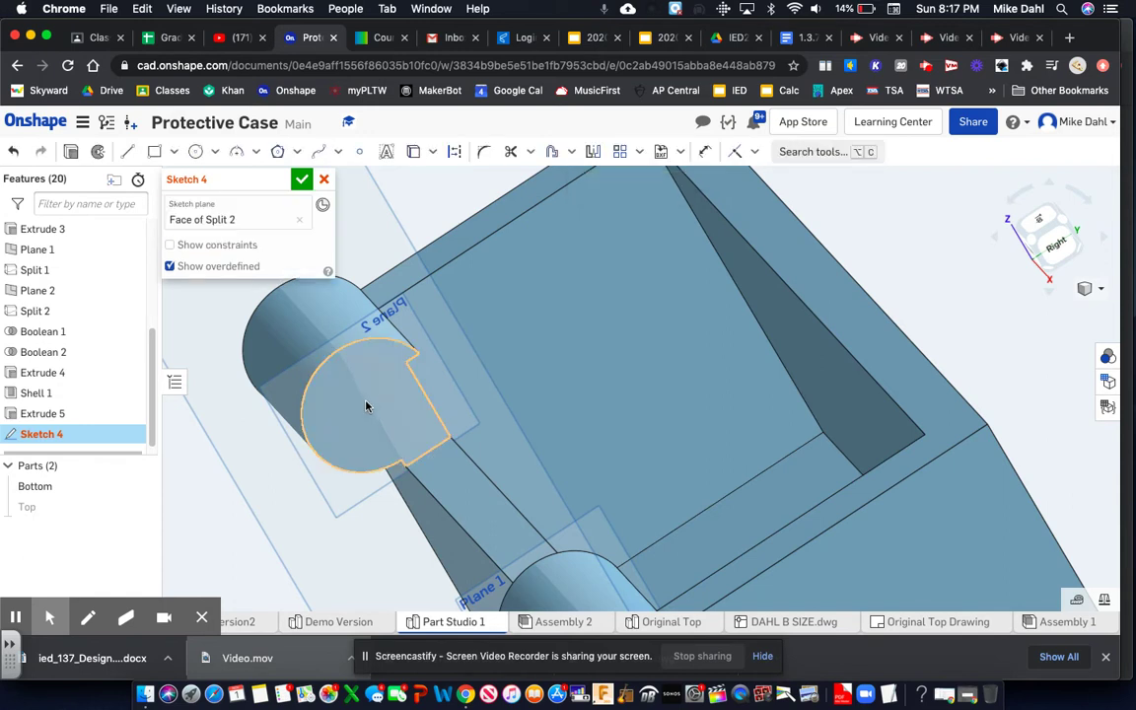
left_click(196, 153)
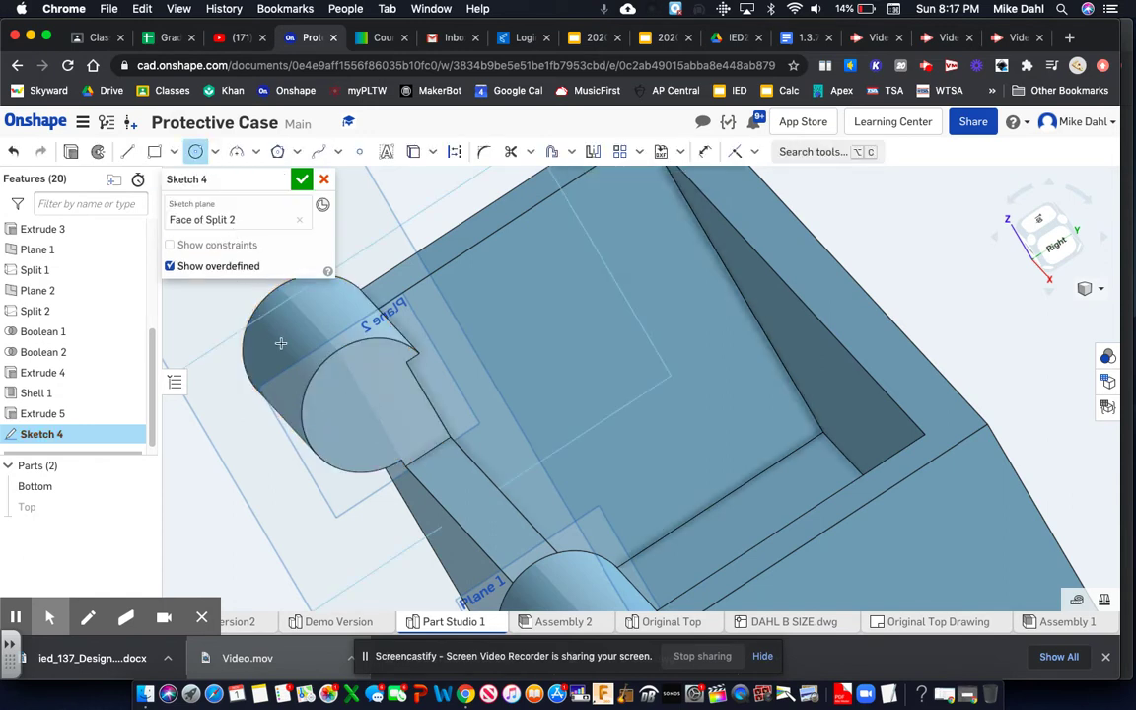
left_click(368, 404)
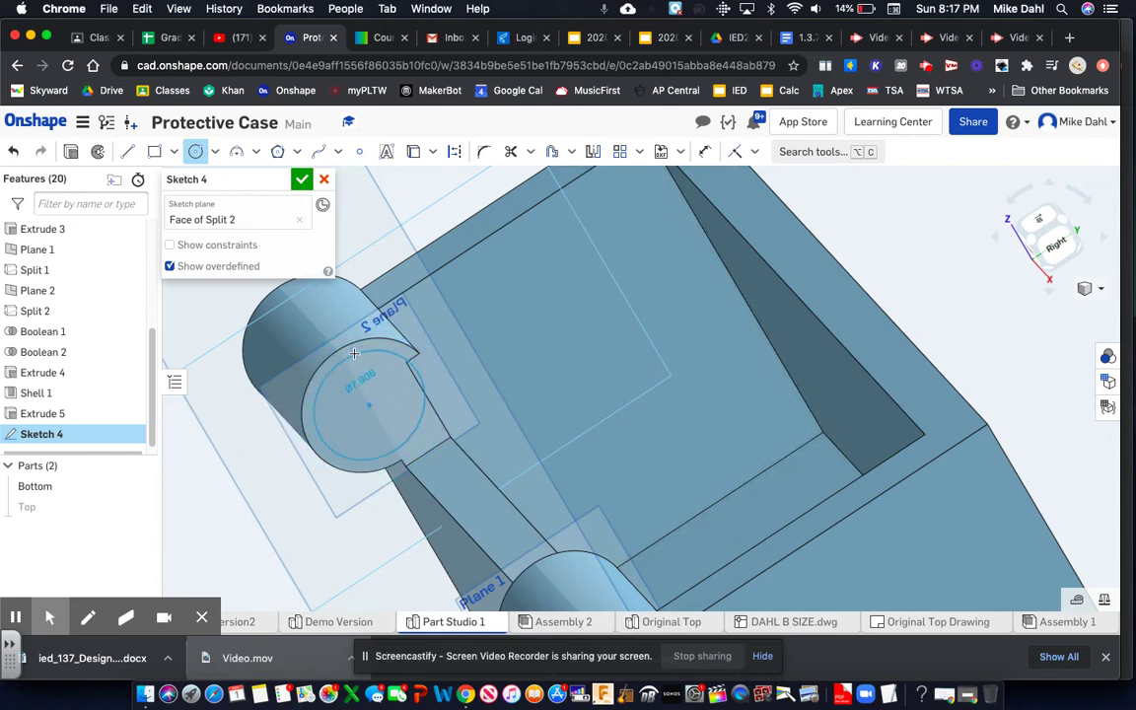
left_click(415, 156)
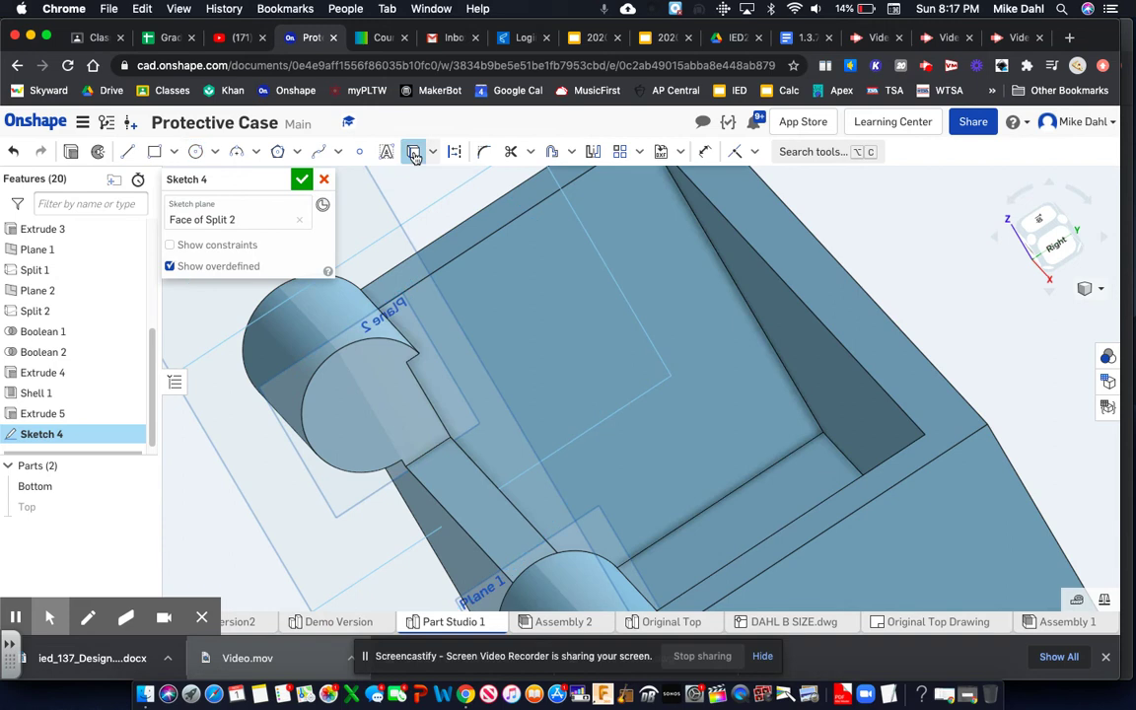
left_click(356, 344)
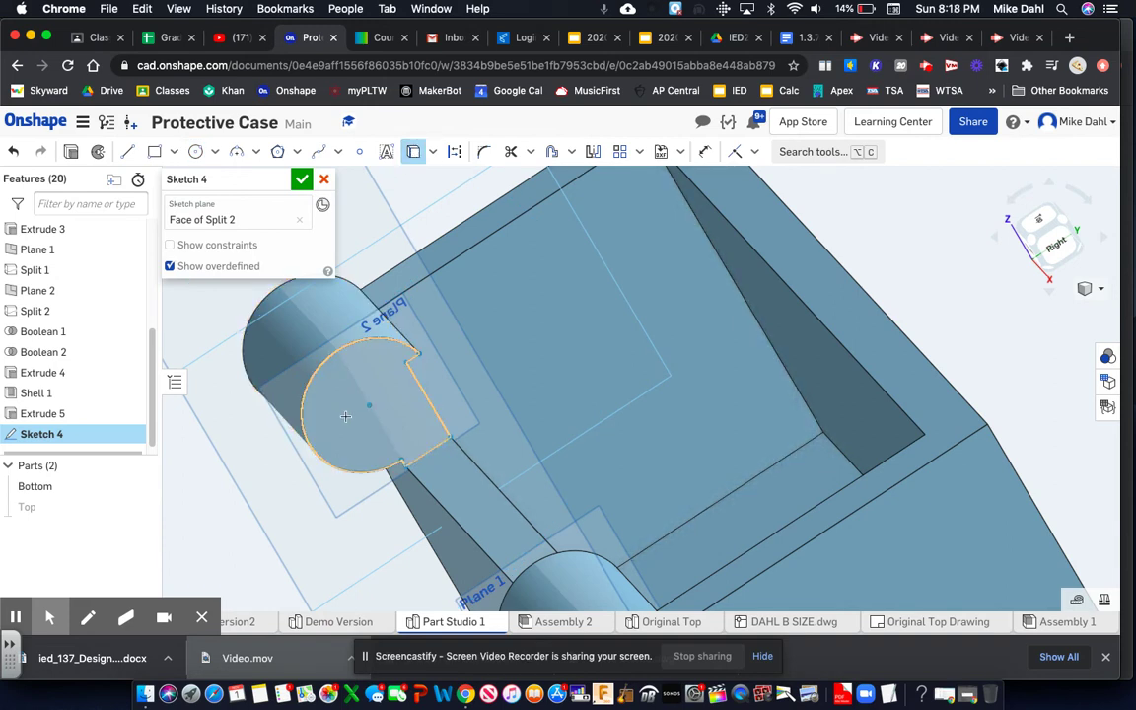
left_click(195, 153)
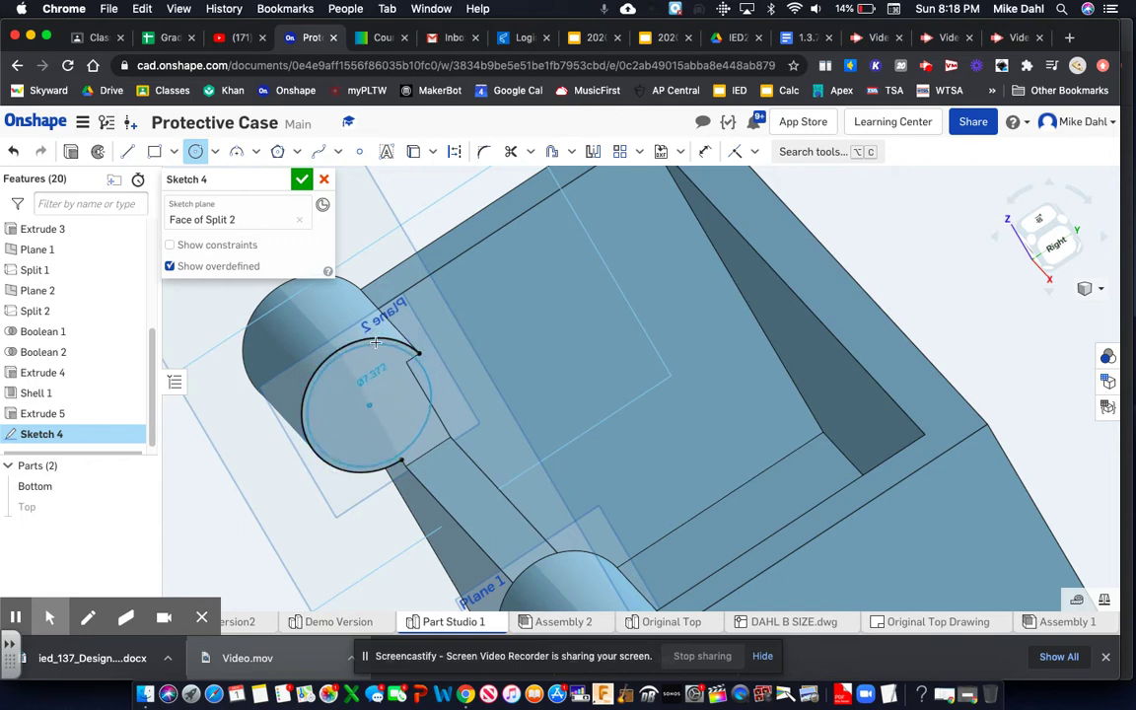
scroll(376, 338, "up", 5)
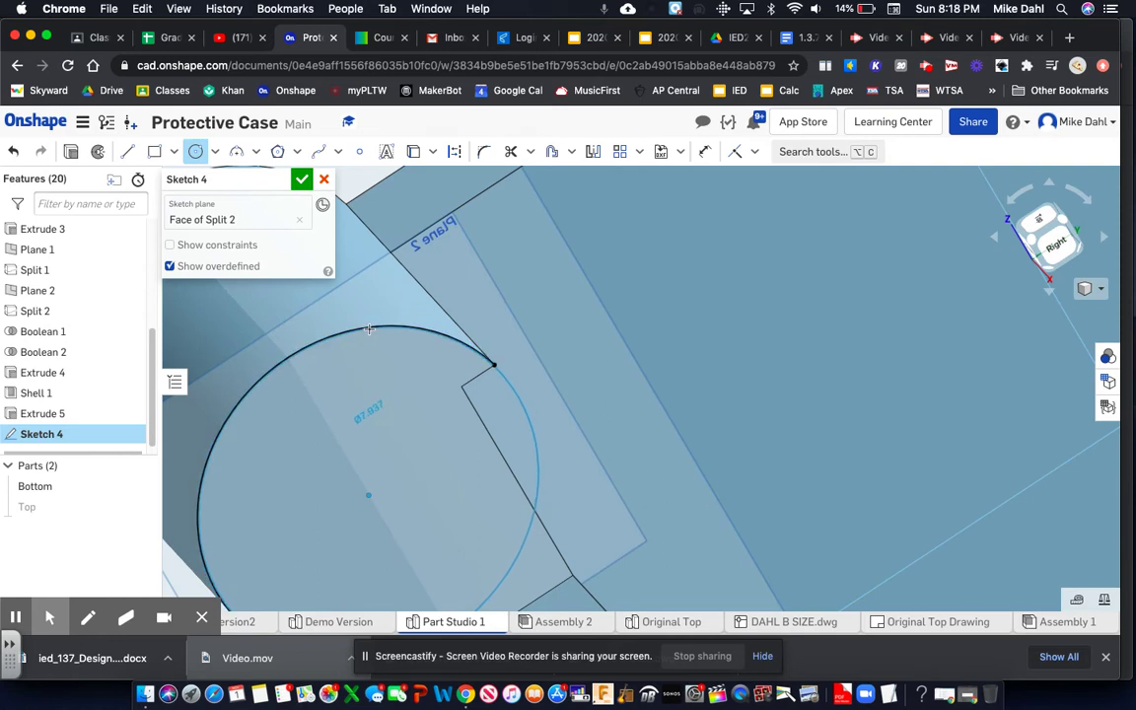
left_click(369, 329)
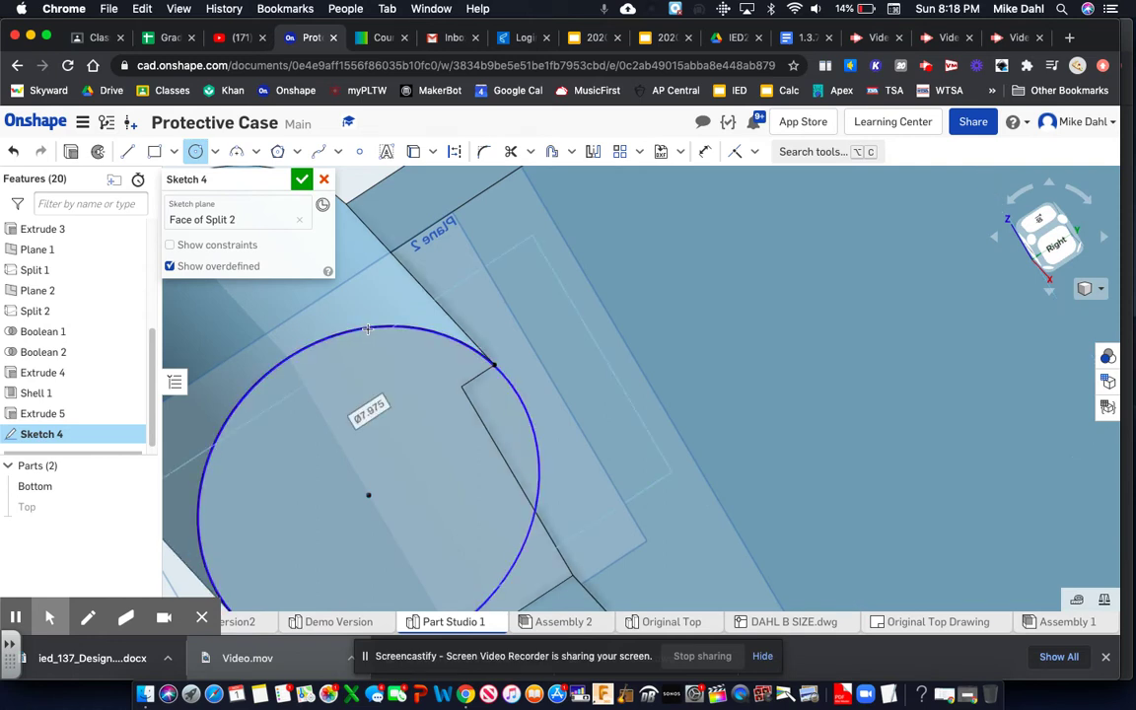
type("8")
key("Return")
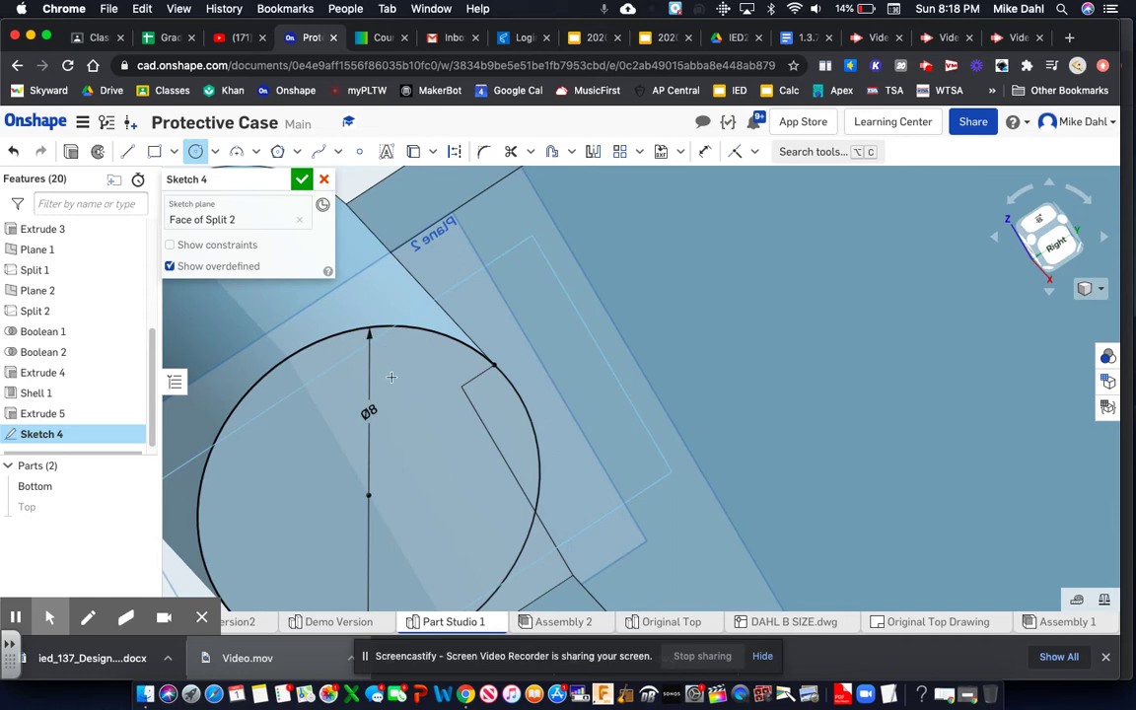
- Extrude the circle 10 mm, adding it to the Bottom part
scroll(392, 377, "down", 6)
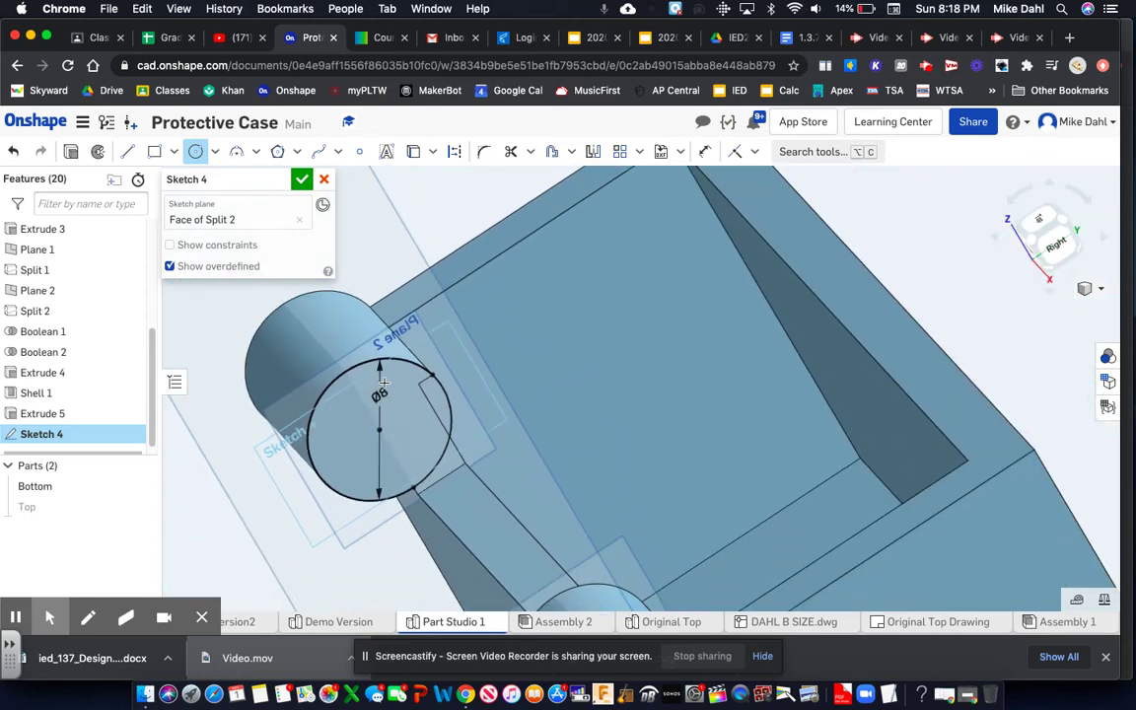
mouse_move(403, 416)
right_mouse_down()
mouse_move(400, 375)
mouse_move(413, 427)
right_mouse_up()
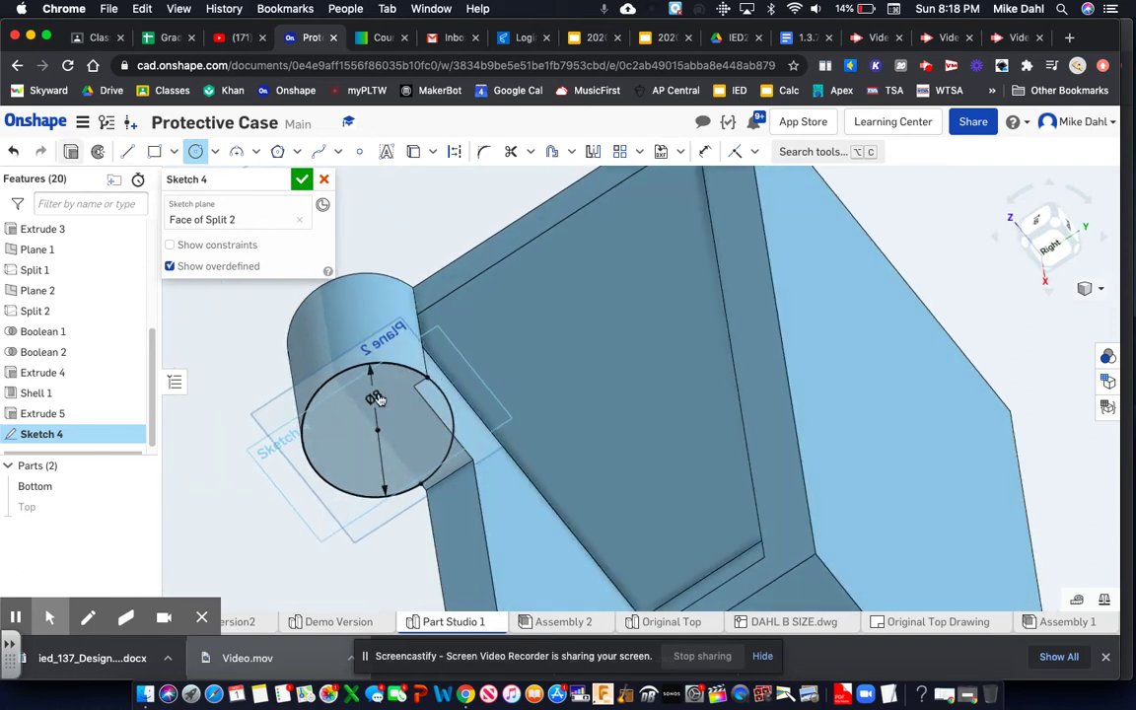
key("shift+e")
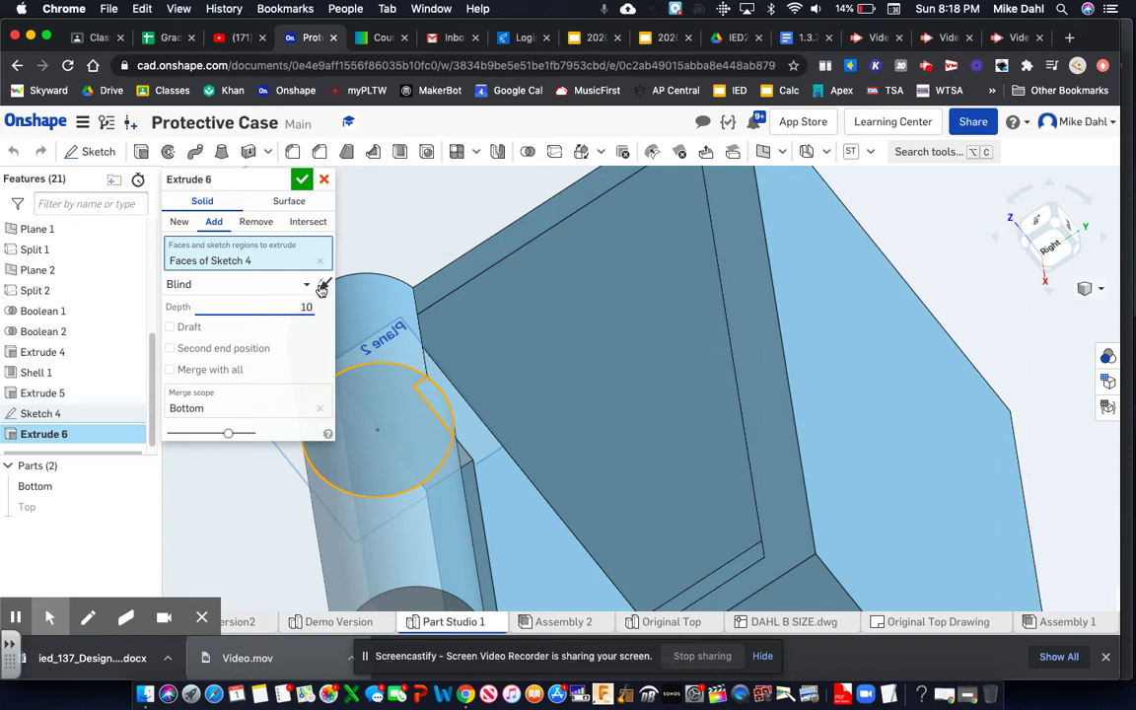
left_click(321, 287)
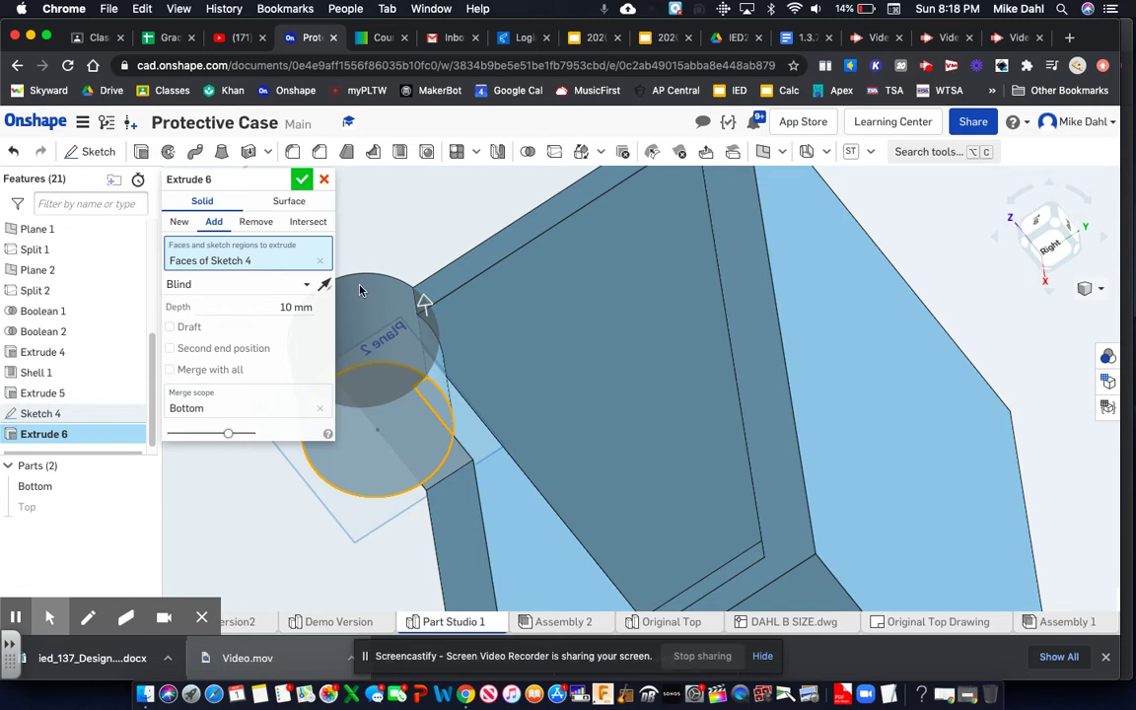
key("Return")
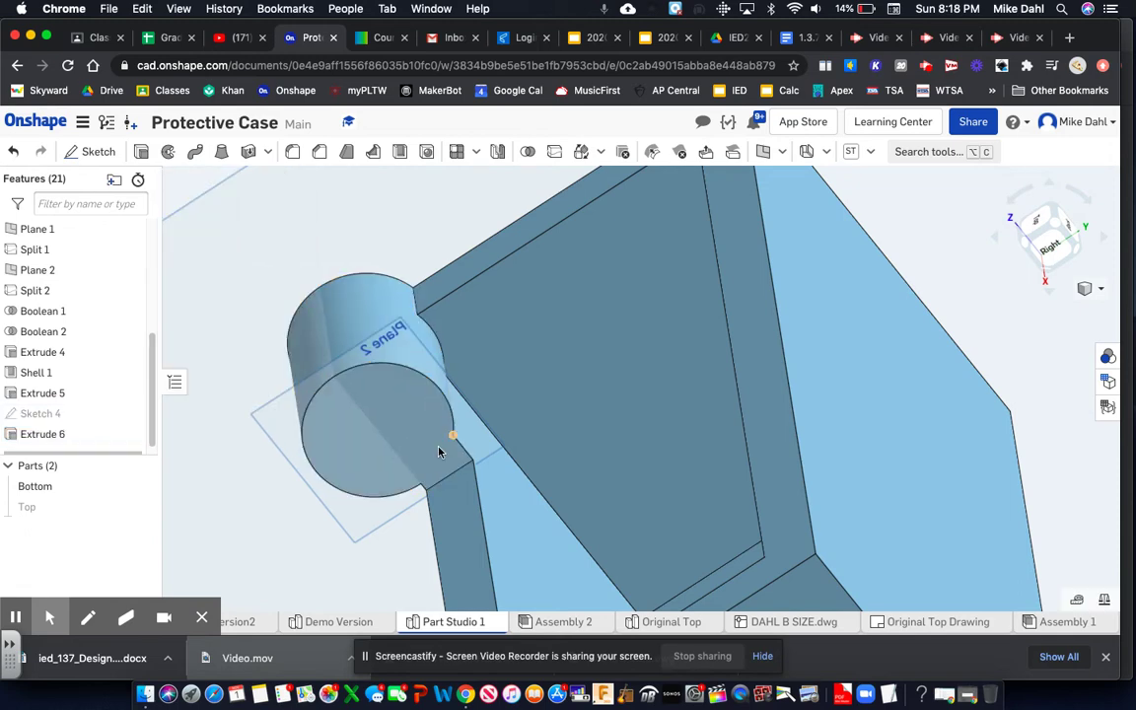
- Sketch an 8 mm diameter circle on the other knuckle's end face
right_click_drag(431, 457, 573, 447)
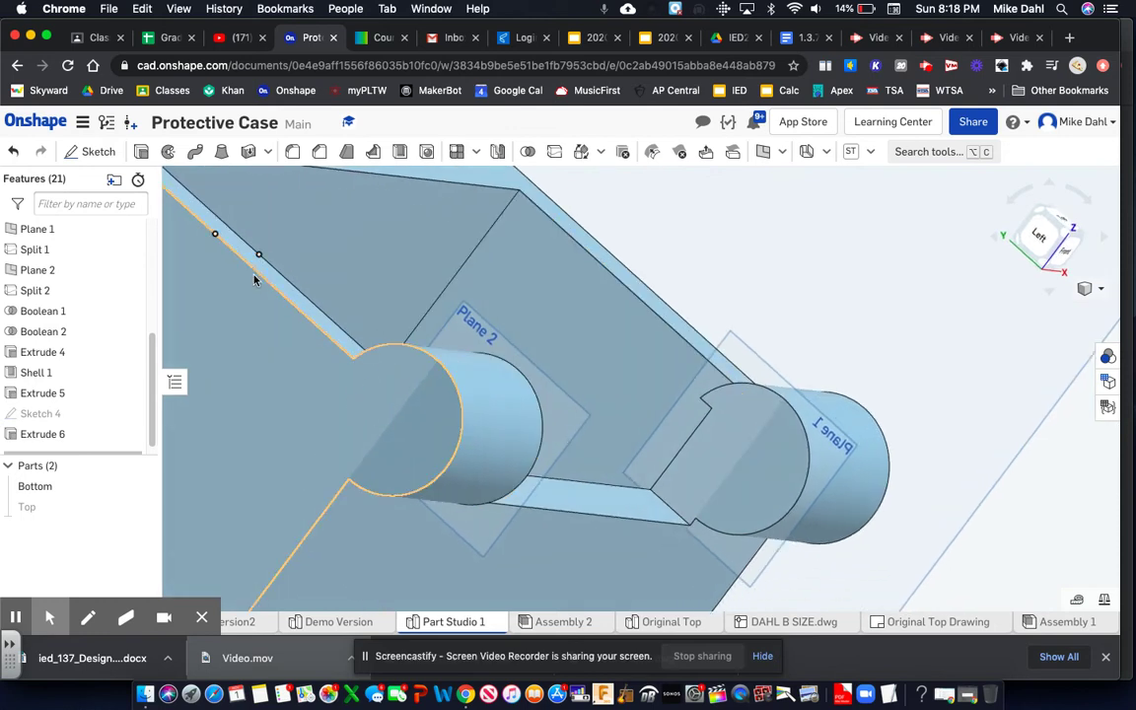
middle_click_drag(693, 353, 532, 375)
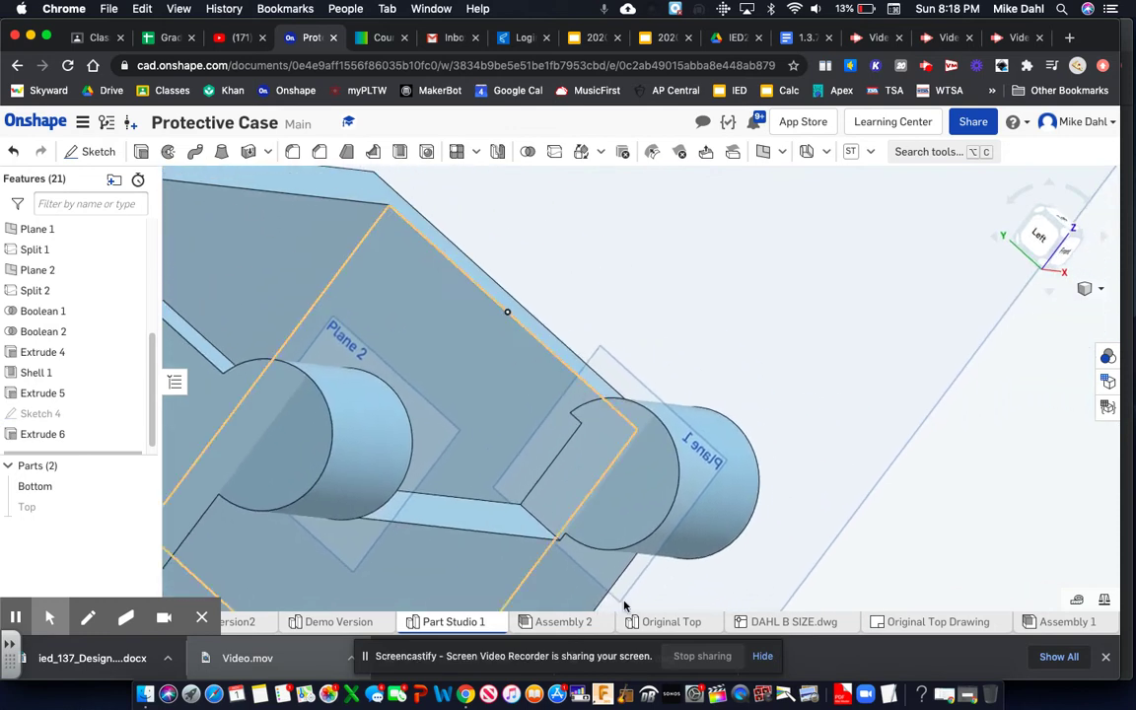
scroll(592, 567, "up", 5)
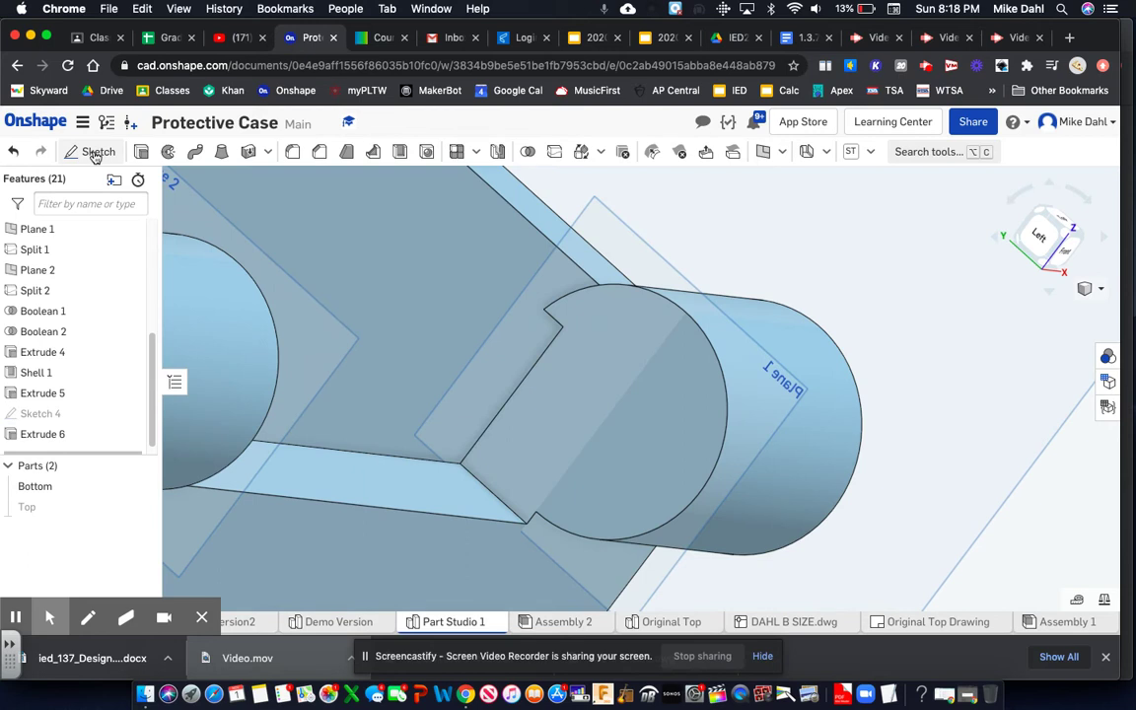
left_click(95, 152)
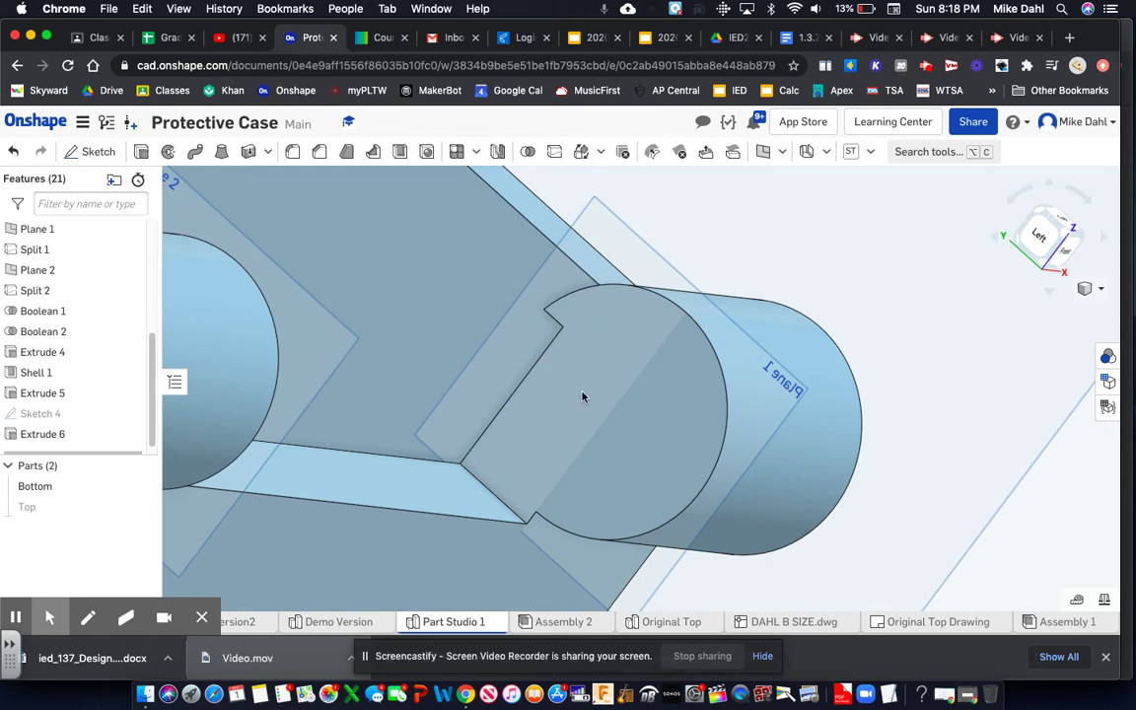
left_click(666, 418)
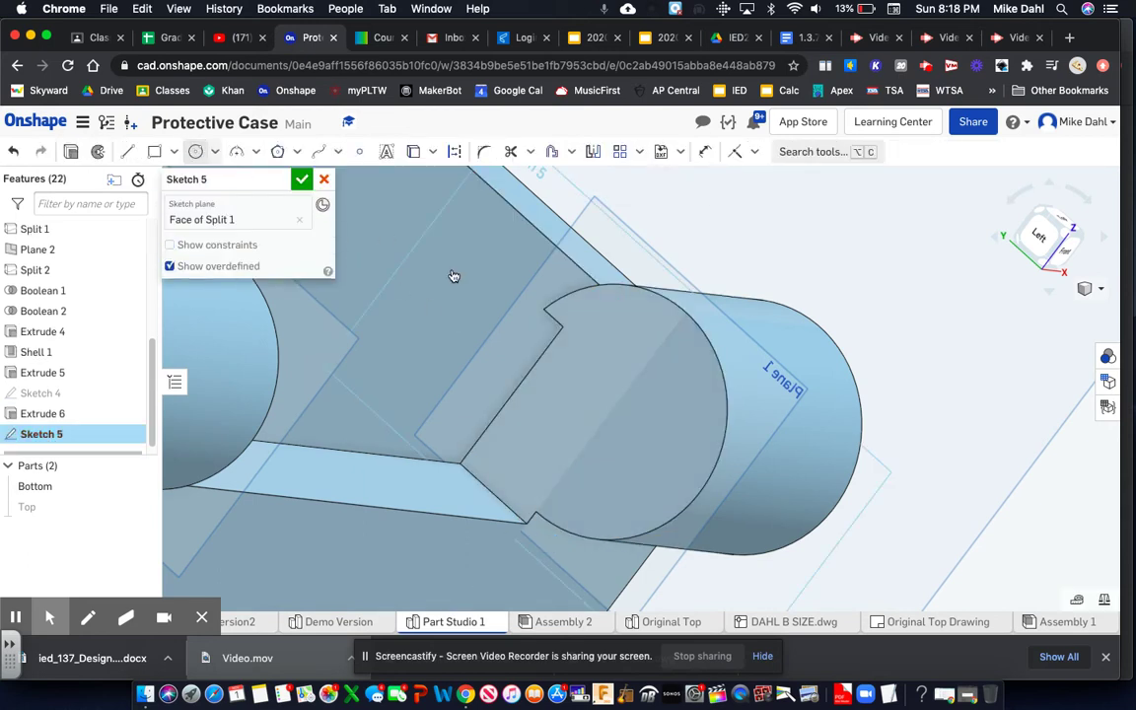
key("c")
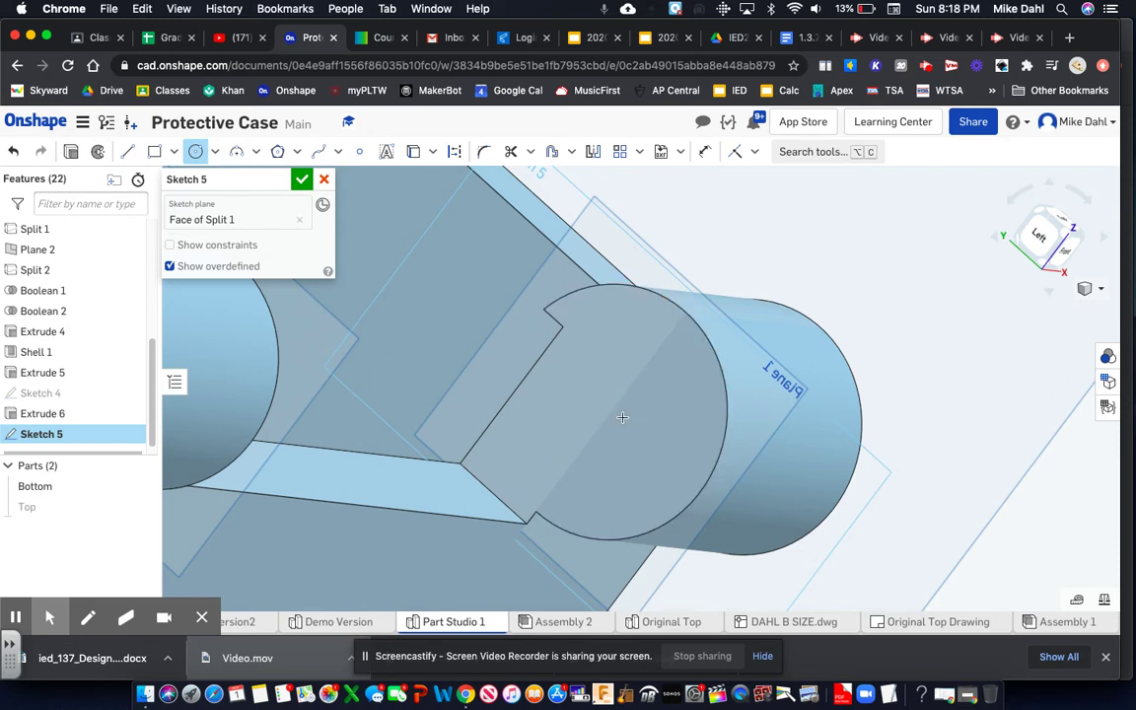
left_click(611, 412)
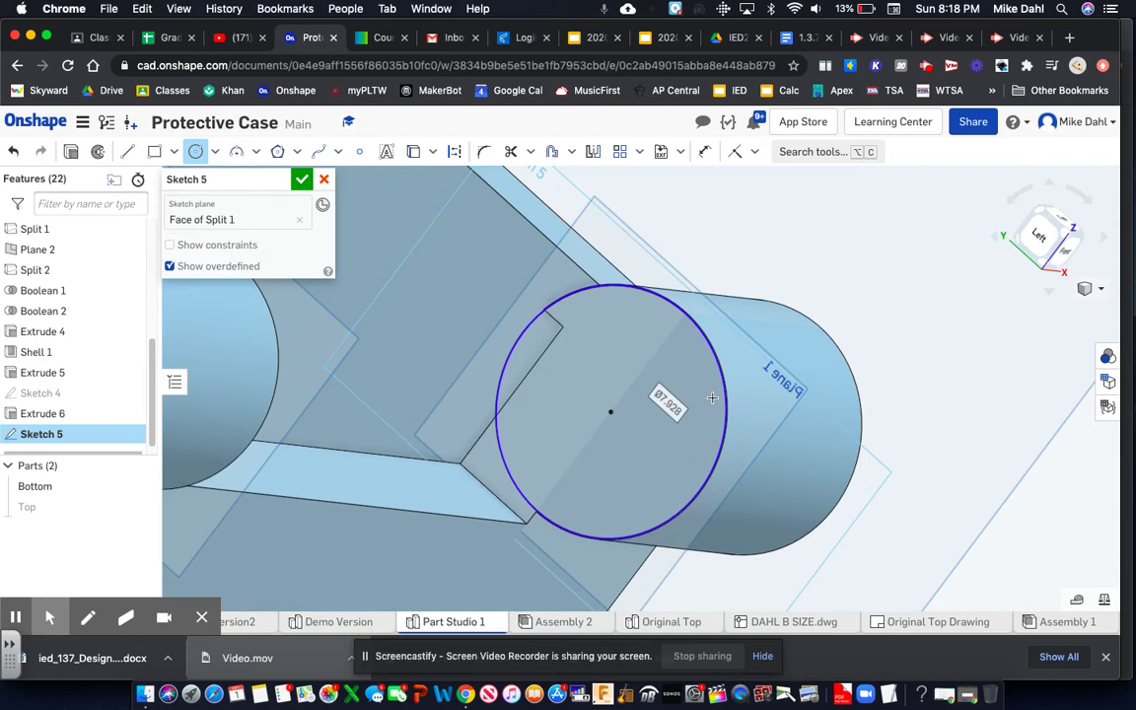
left_click(712, 398)
type("8")
key("Return")
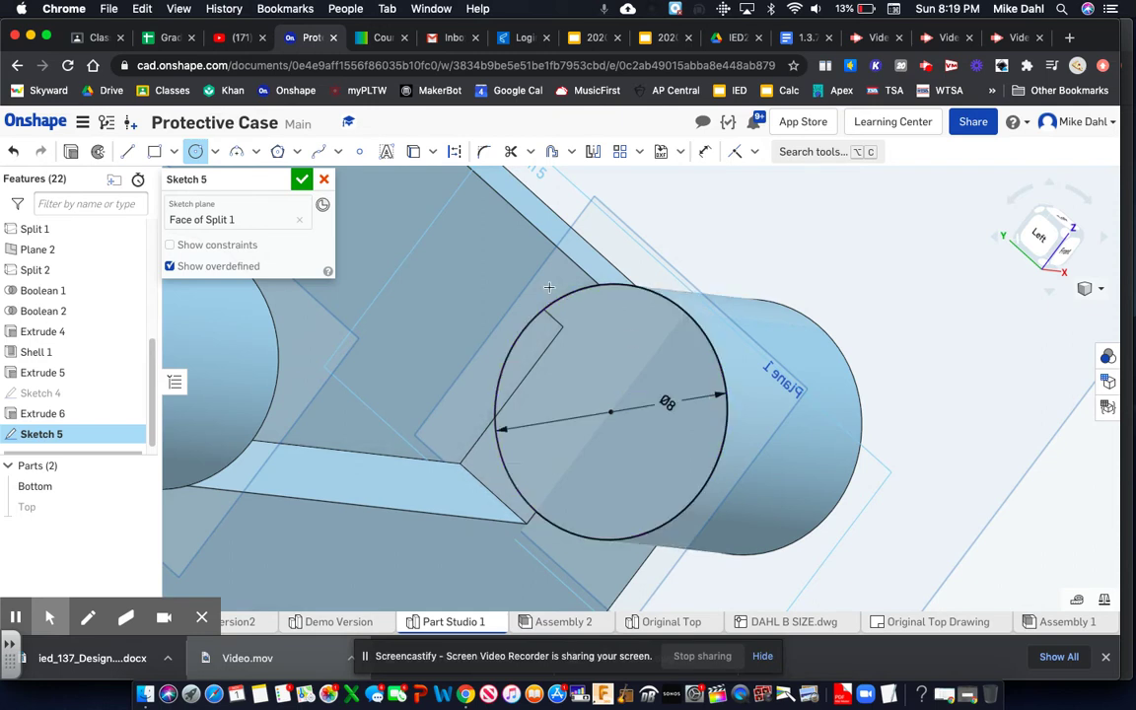
- Extrude that circle 10 mm as Add, merged into the Bottom part
left_click(70, 153)
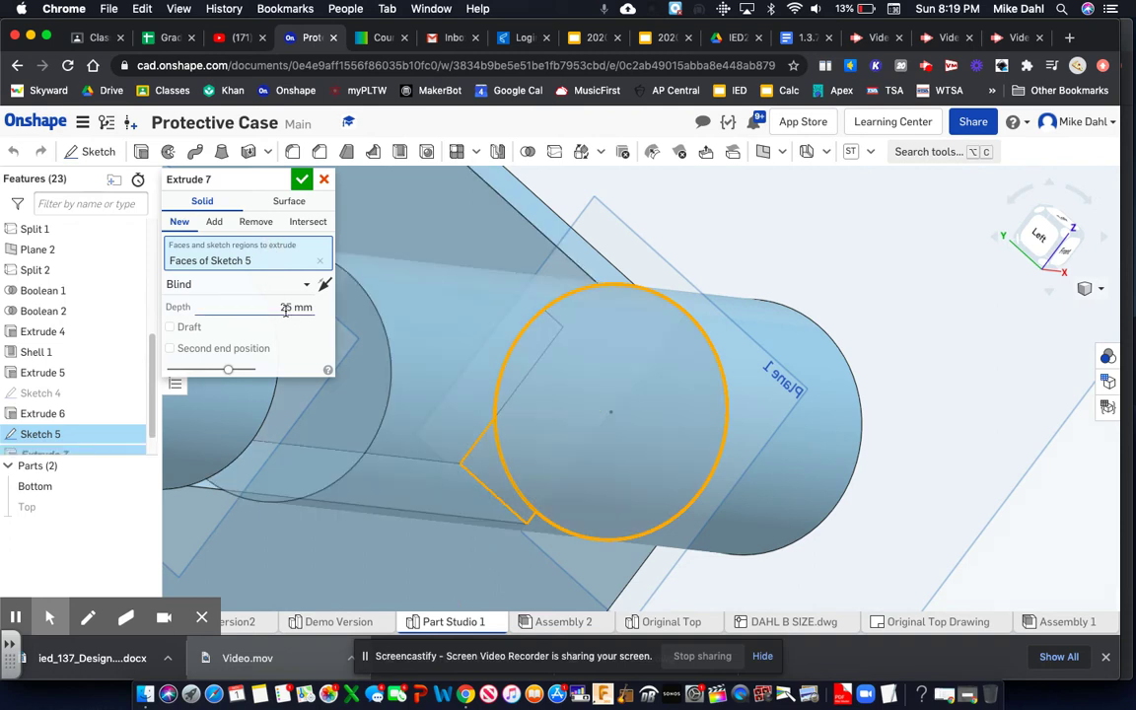
left_click(293, 307)
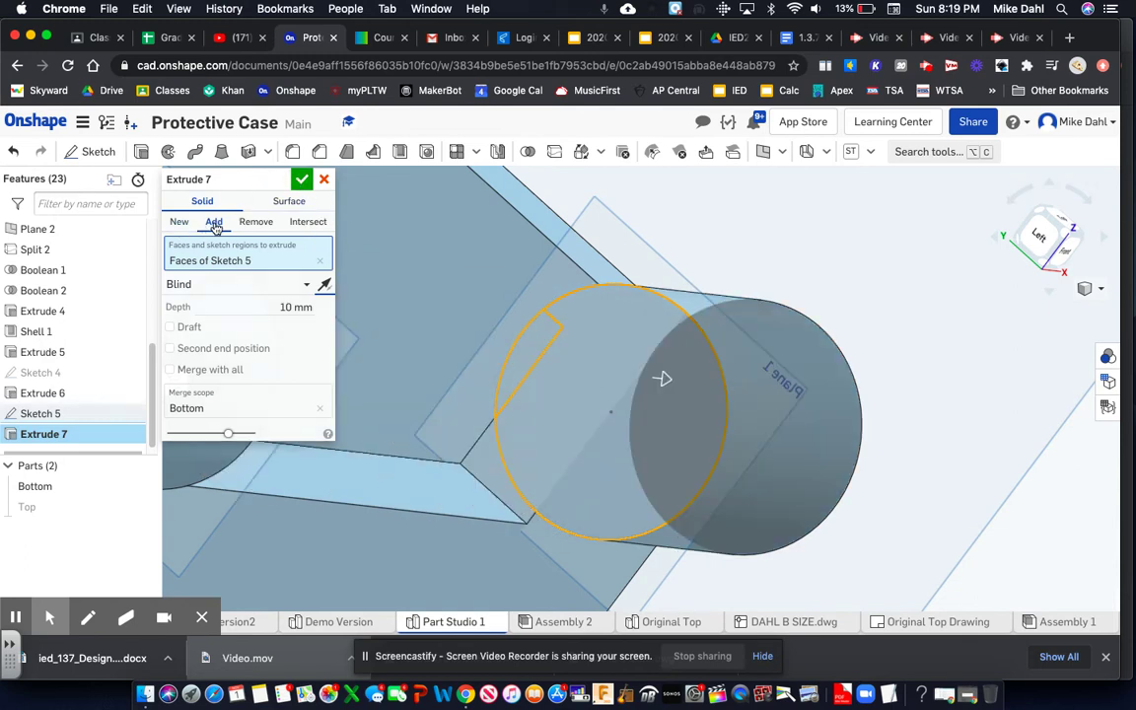
left_click(302, 180)
scroll(305, 204, "down", 2)
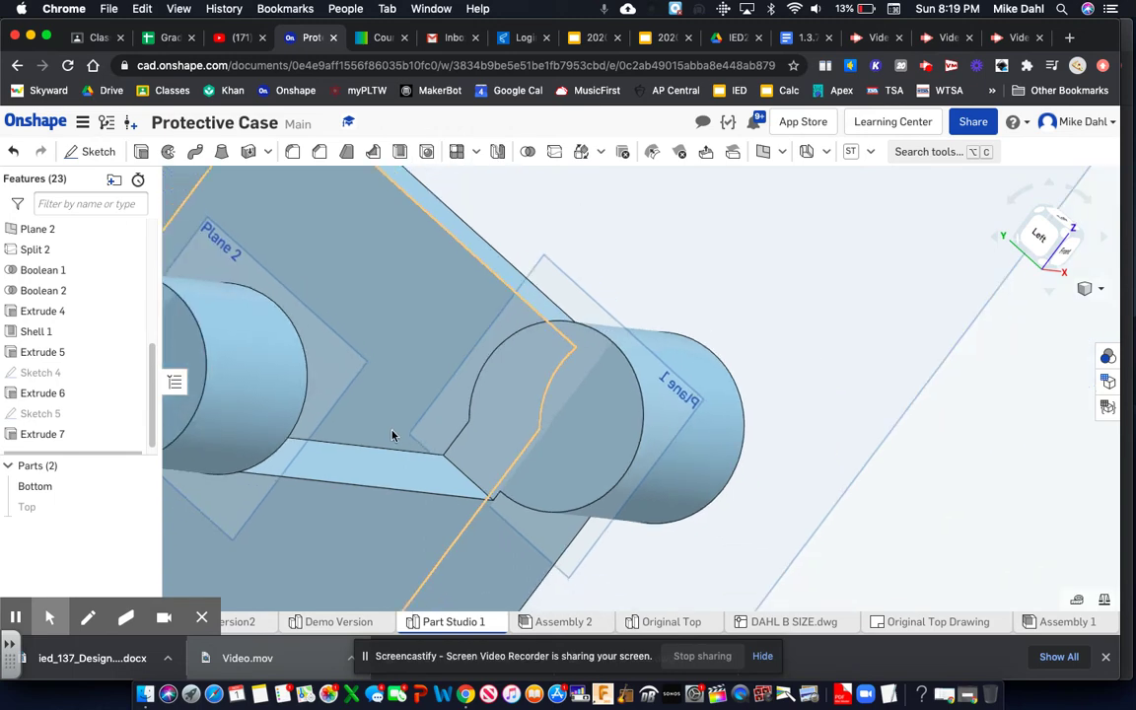
right_click_drag(392, 435, 352, 431)
- Show the Top part and hide the Bottom part, viewing the lid's centre hinge knuckle from below
scroll(592, 385, "up", 3)
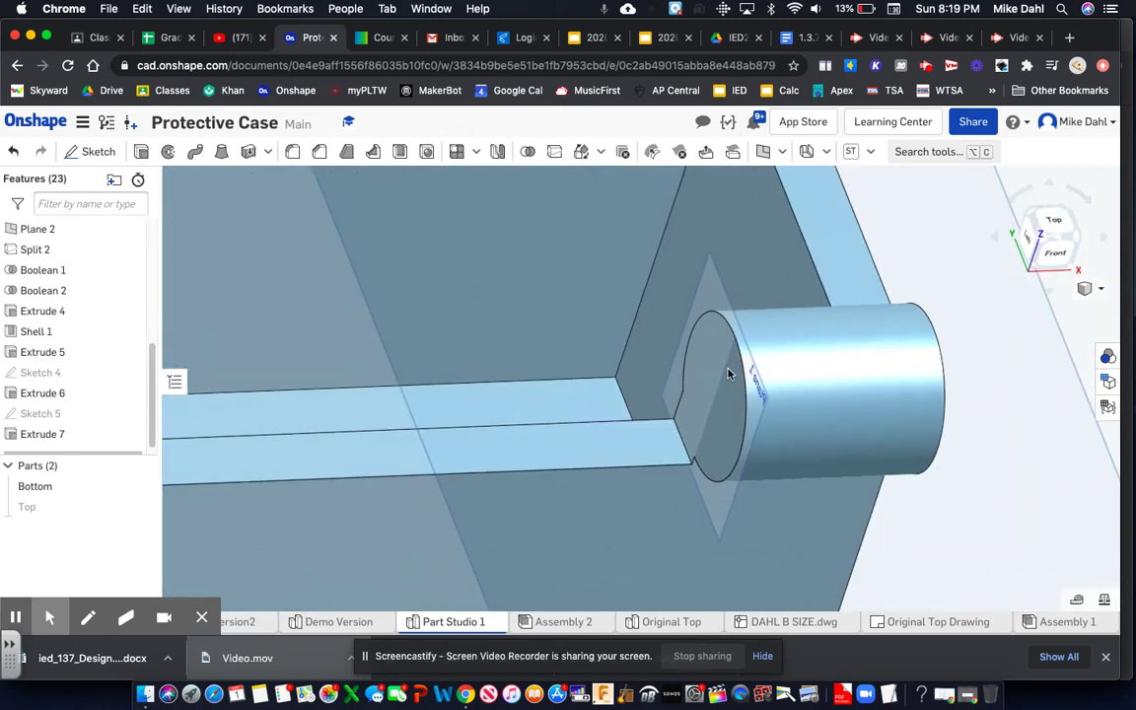
right_click_drag(728, 372, 642, 396)
scroll(720, 384, "down", 5)
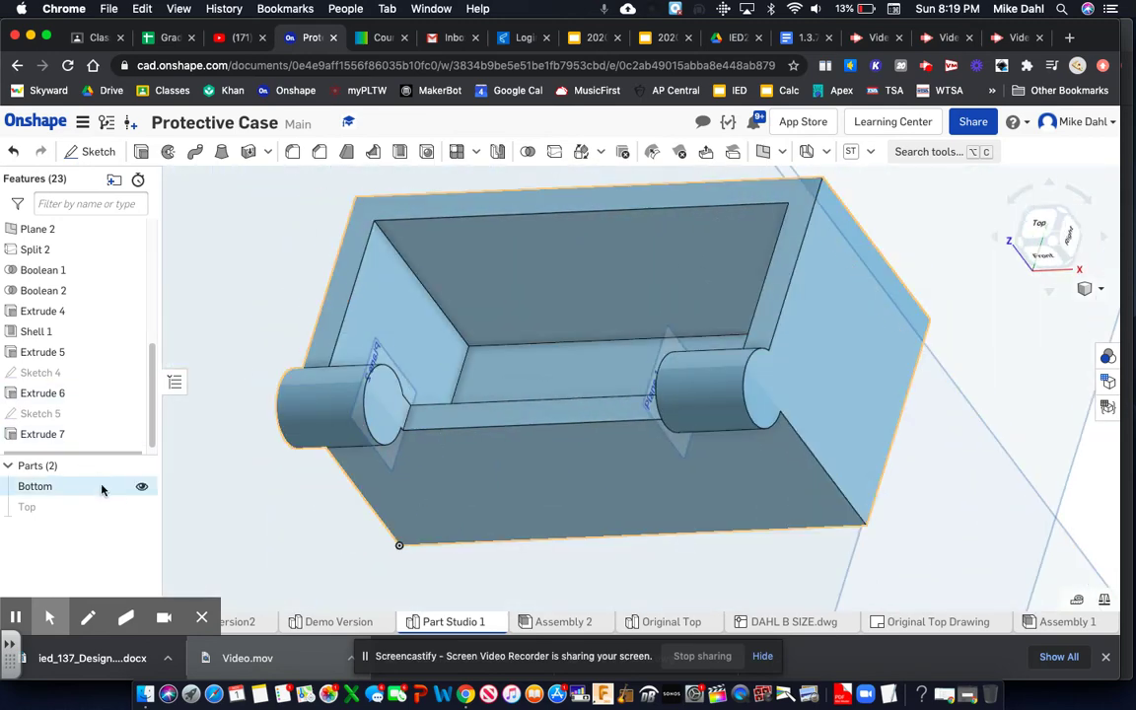
left_click(141, 507)
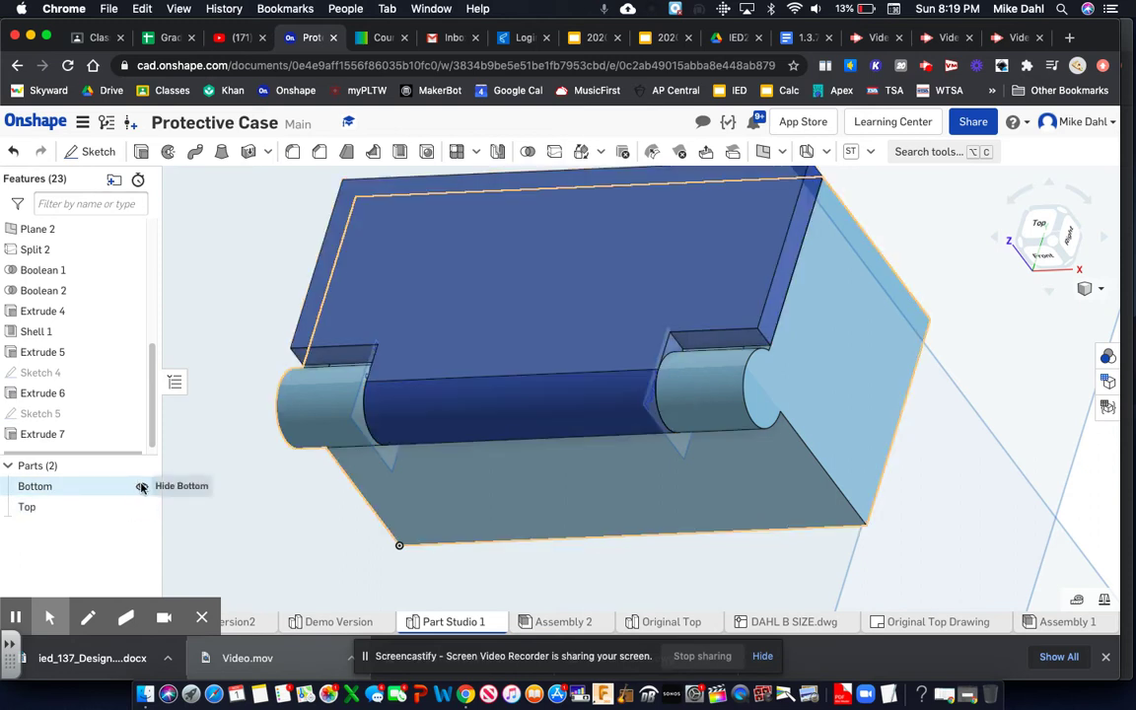
left_click(141, 487)
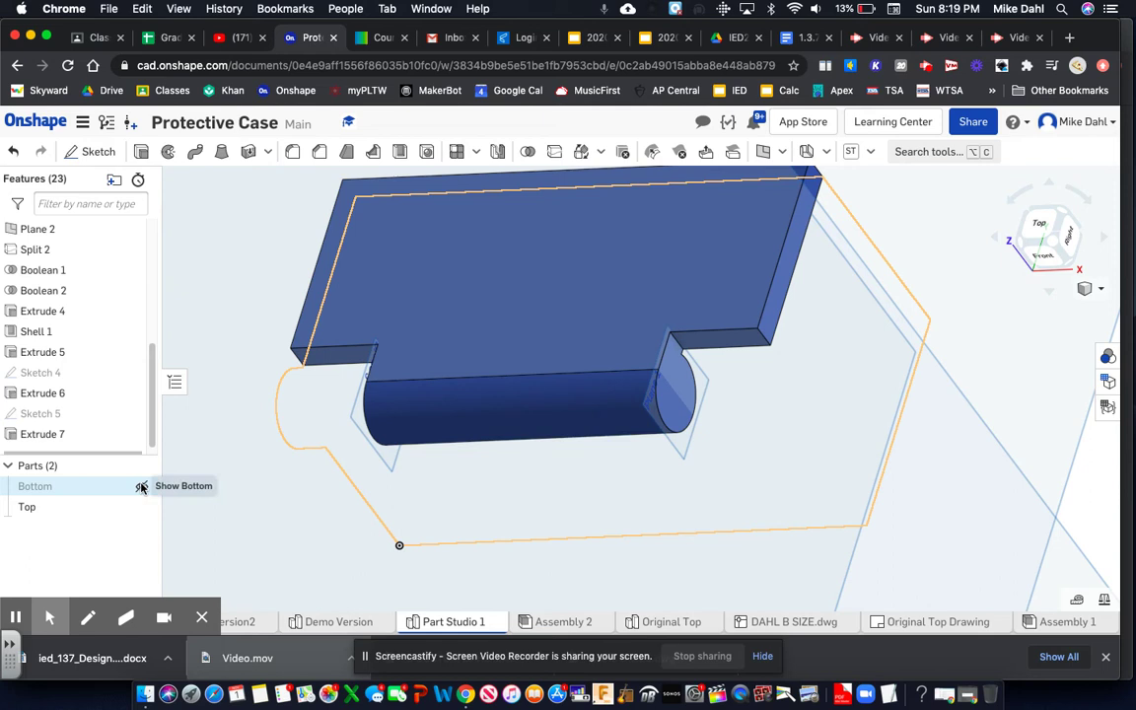
left_click(141, 487)
left_click(141, 487)
left_click(141, 487)
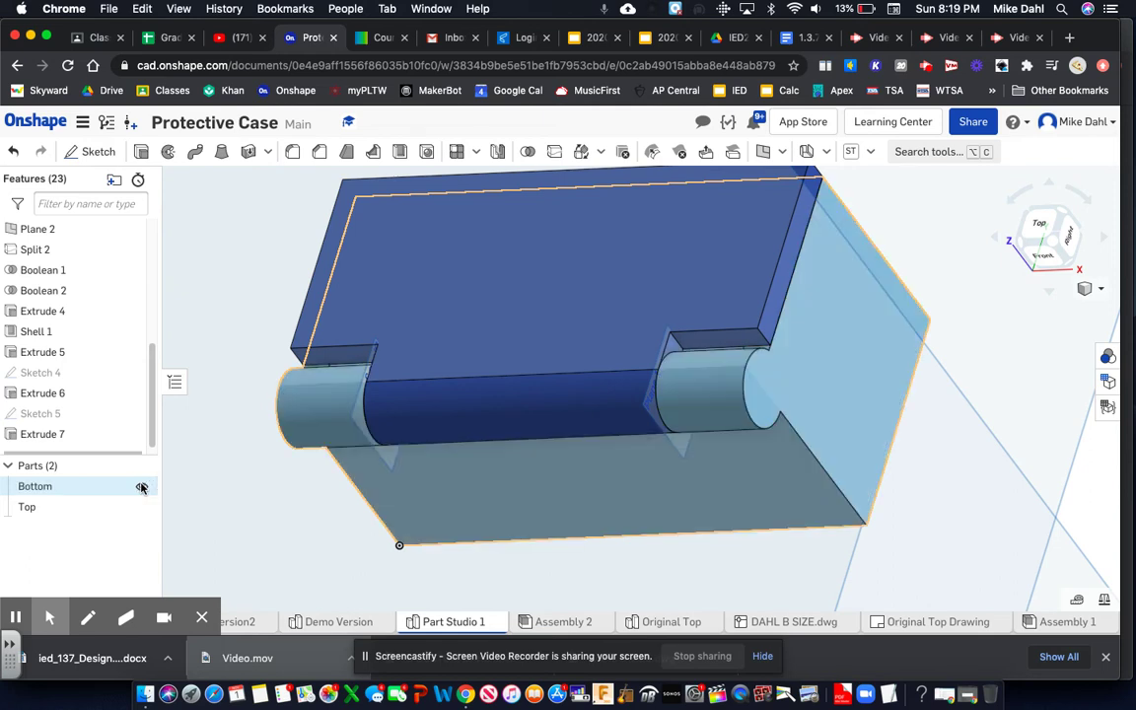
right_click_drag(355, 464, 336, 420)
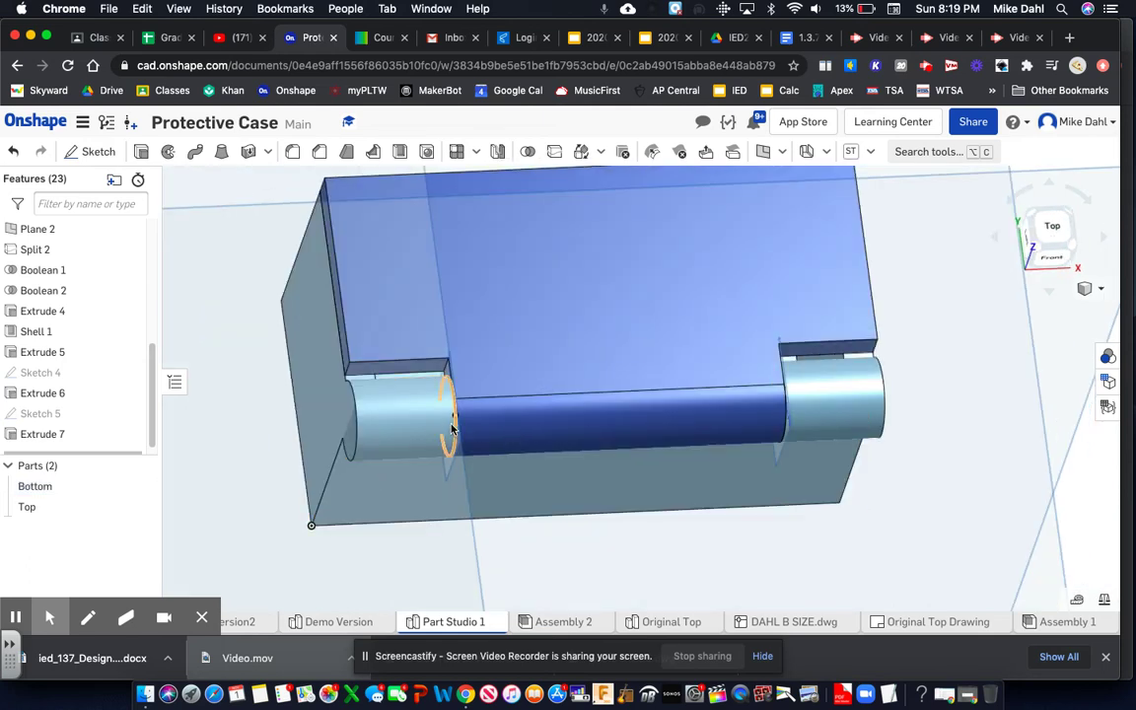
left_click(141, 487)
right_click_drag(284, 470, 314, 464)
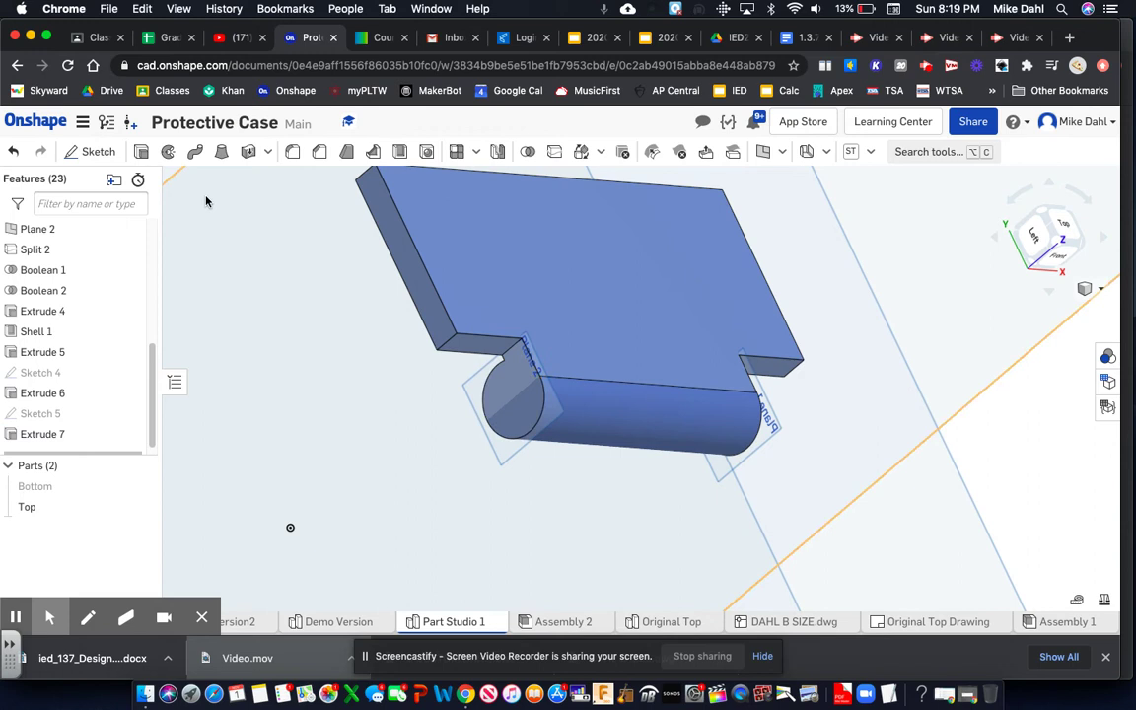
- Cut 0.5 mm of clearance from one end face of the Top hinge knuckle
key("shift+e")
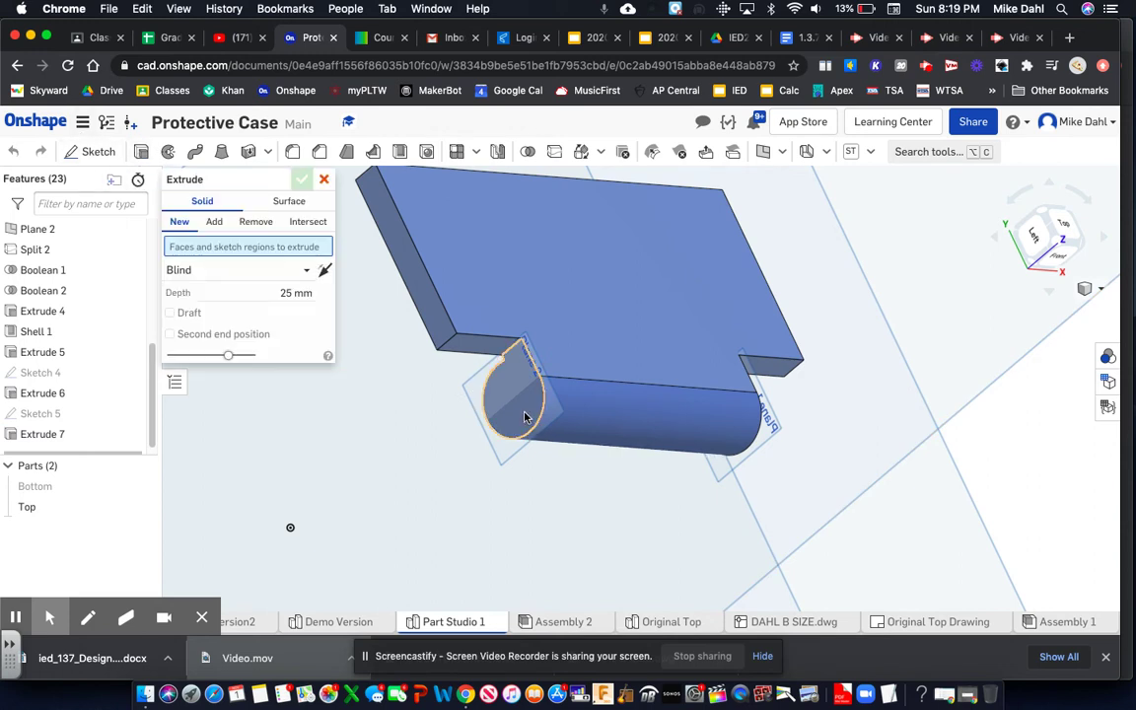
left_click(523, 416)
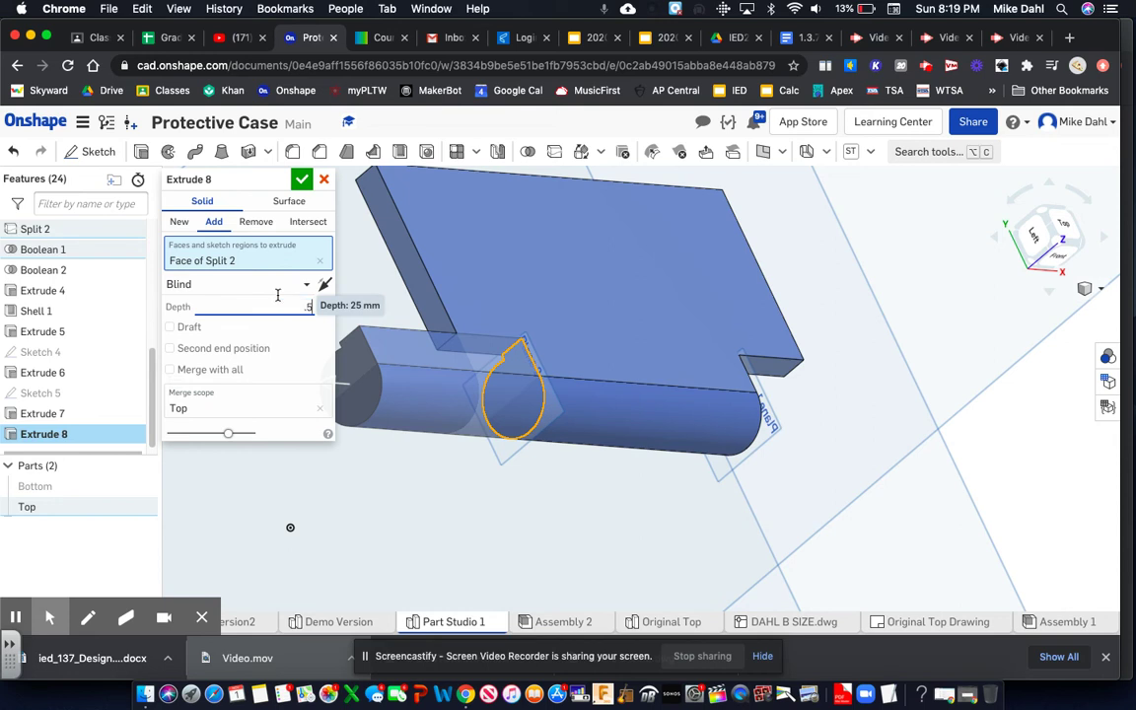
left_click(252, 223)
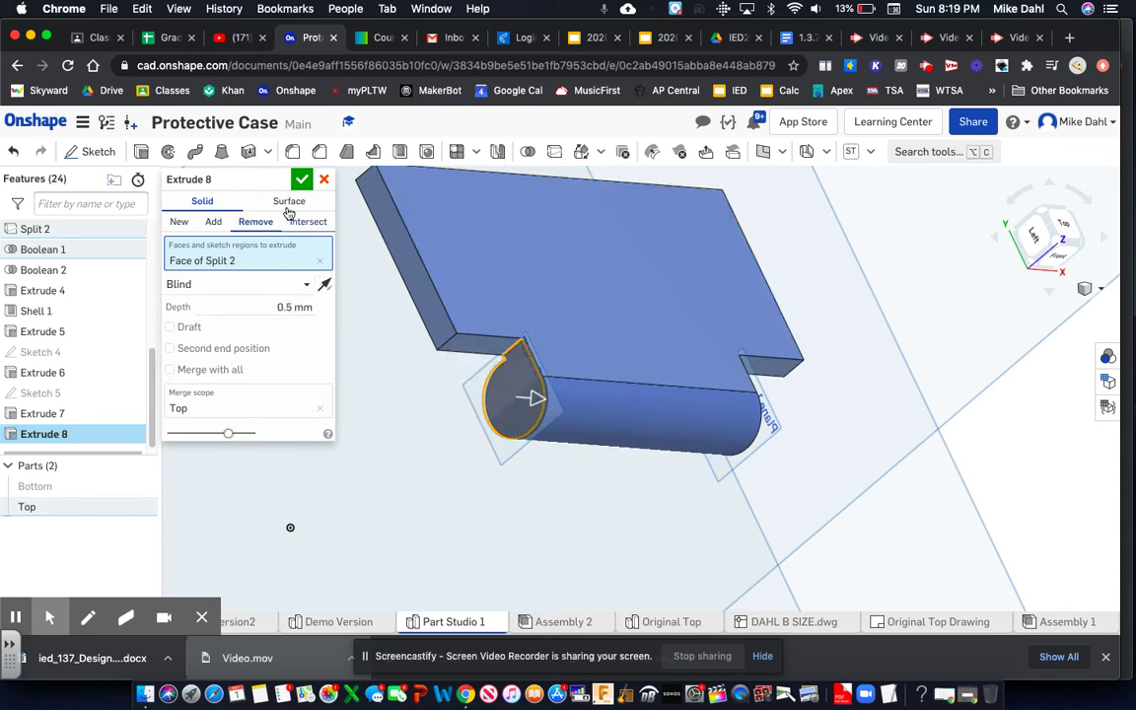
key("Return")
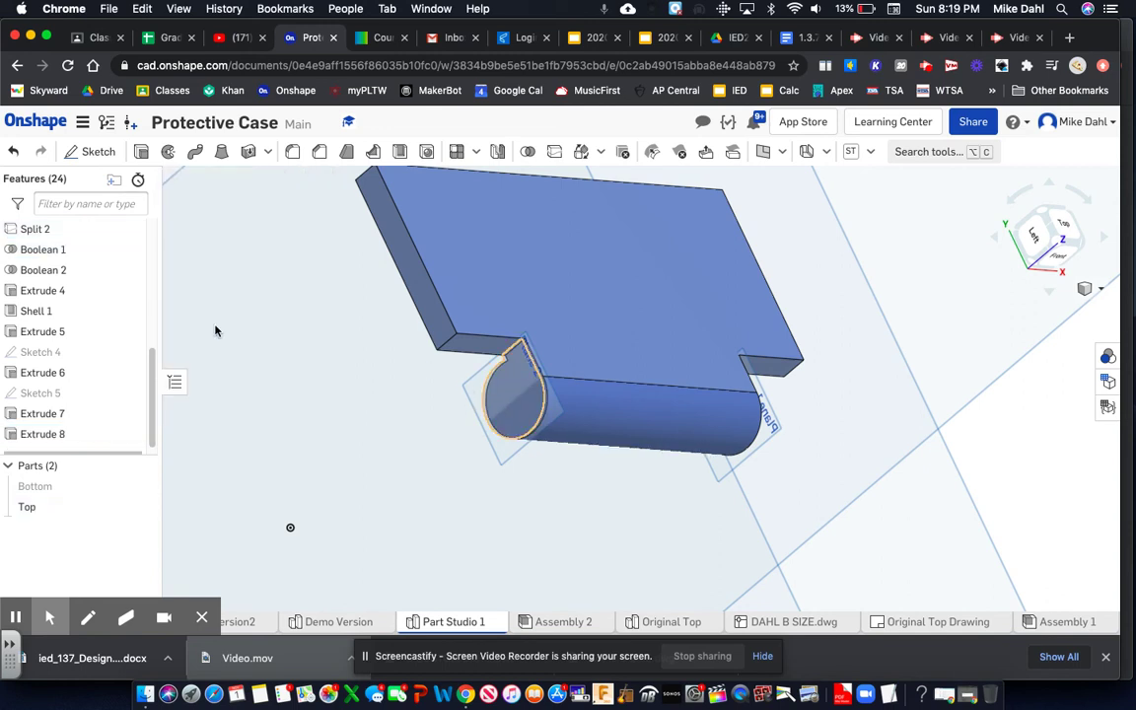
- Show the Bottom part to check the fit from below, then hide it again
left_click(141, 488)
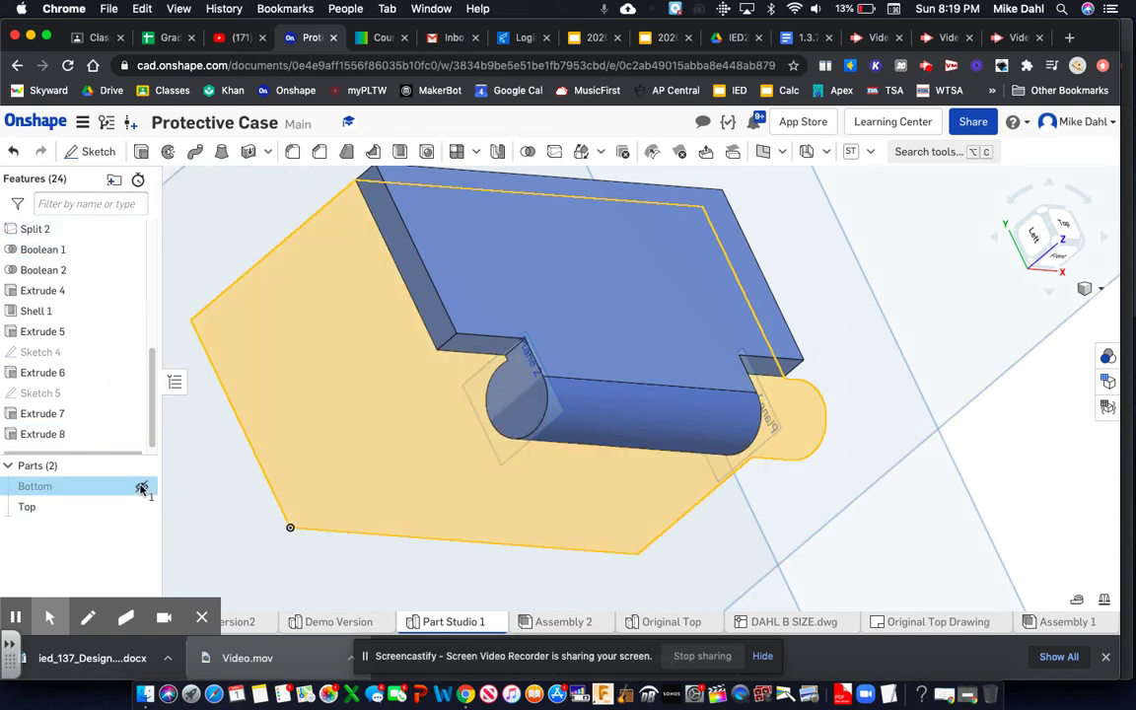
left_click(142, 489)
right_click_drag(418, 502, 167, 437)
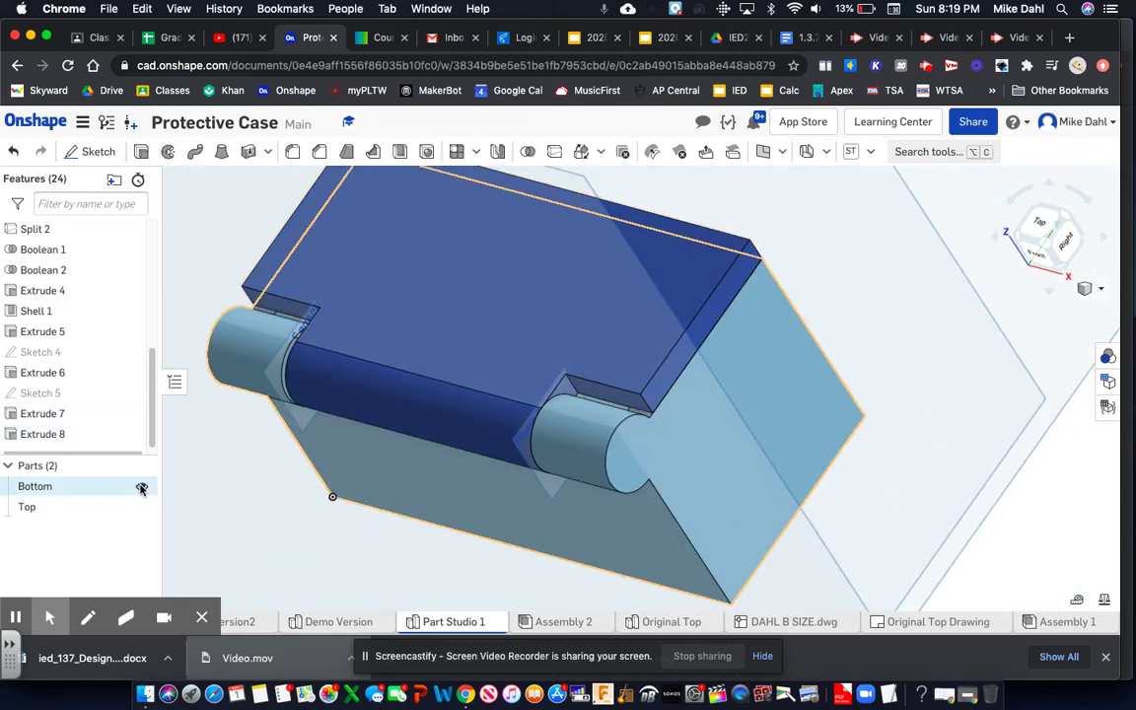
left_click(141, 486)
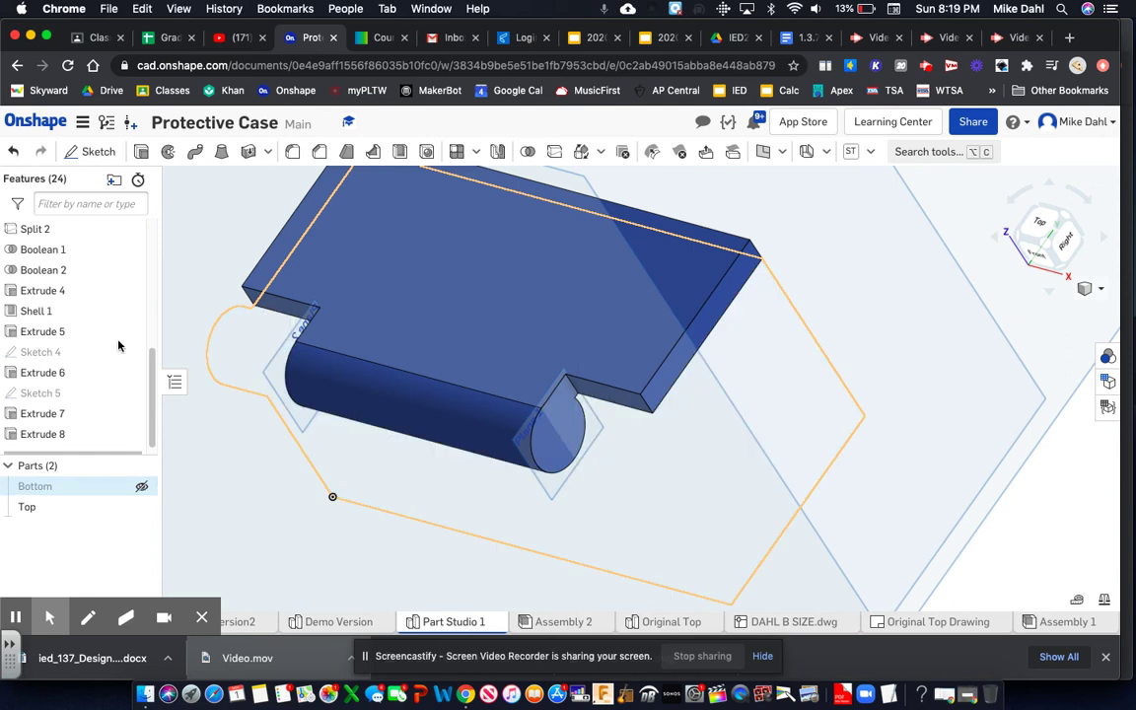
- Cut 0.5 mm from the knuckle's other end face, then show the Bottom part again
left_click(141, 151)
left_click(560, 441)
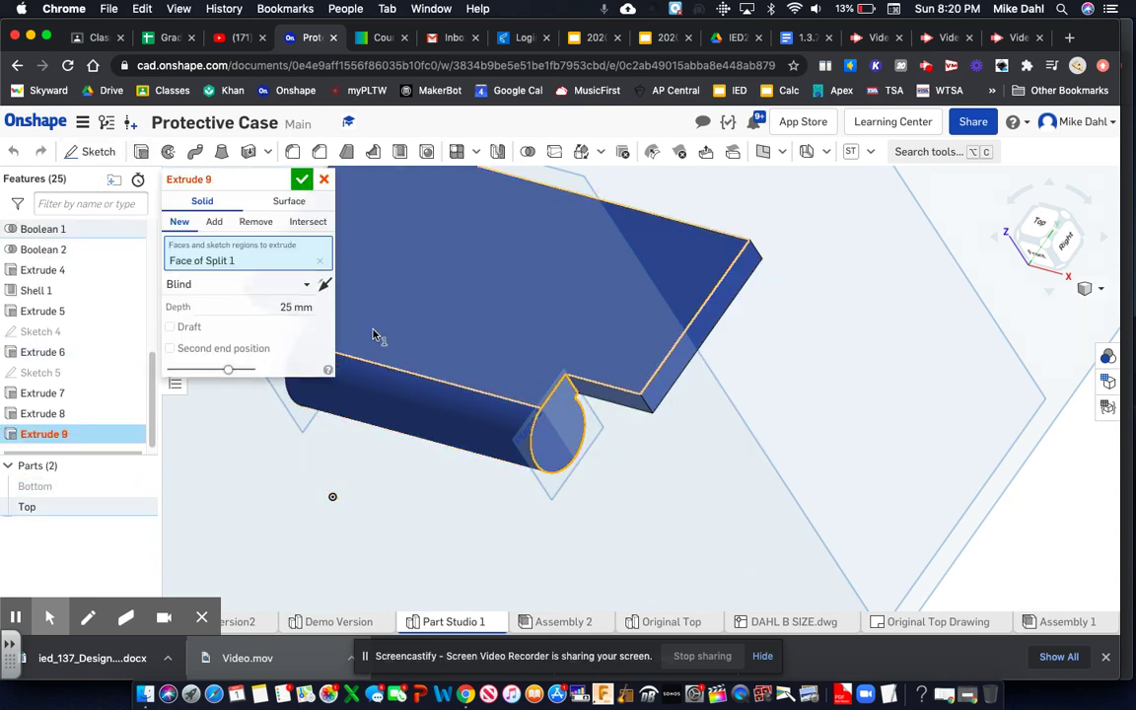
left_click(275, 306)
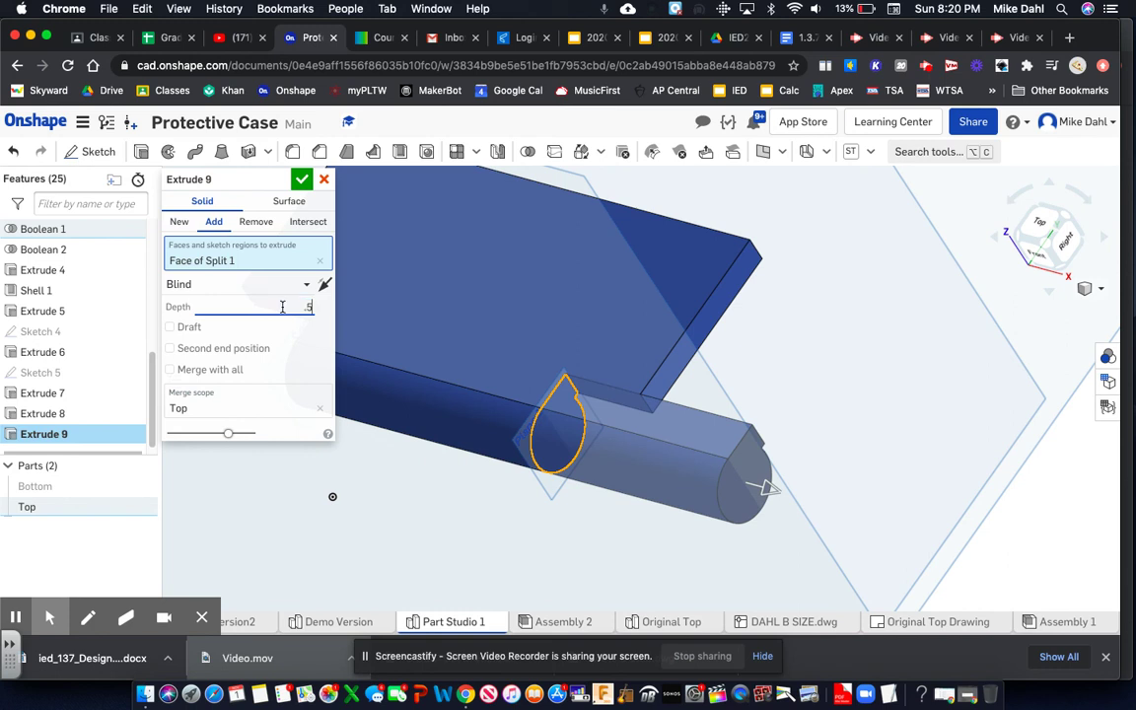
type(".5")
key("Return")
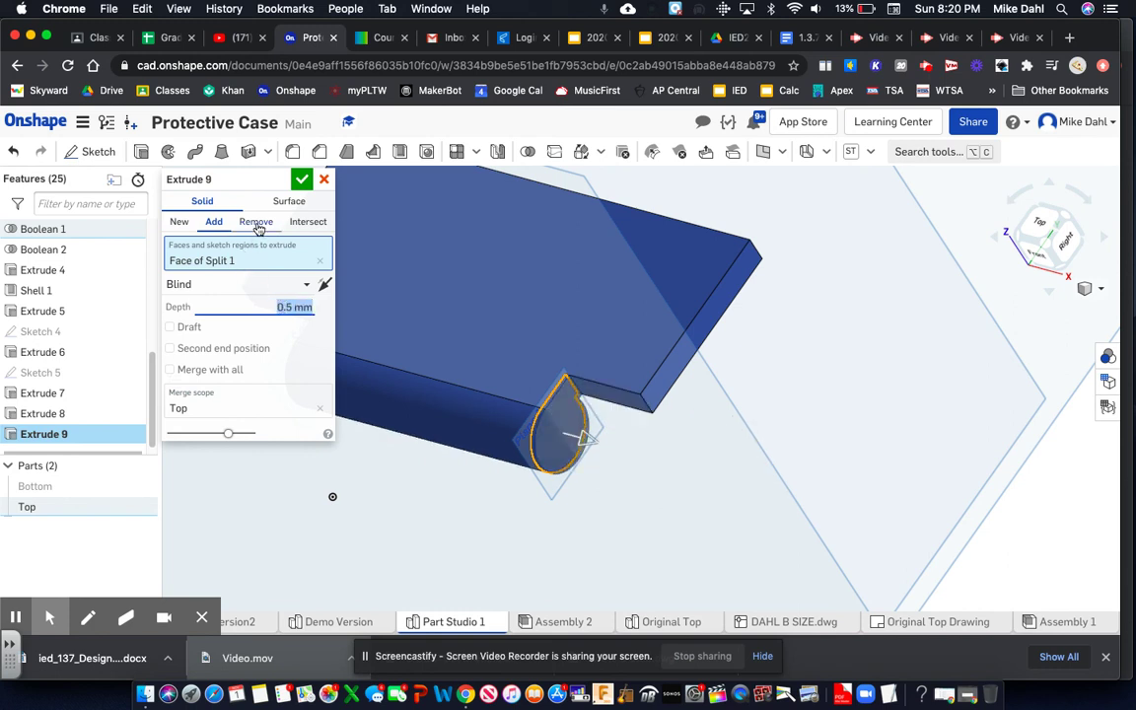
left_click(302, 181)
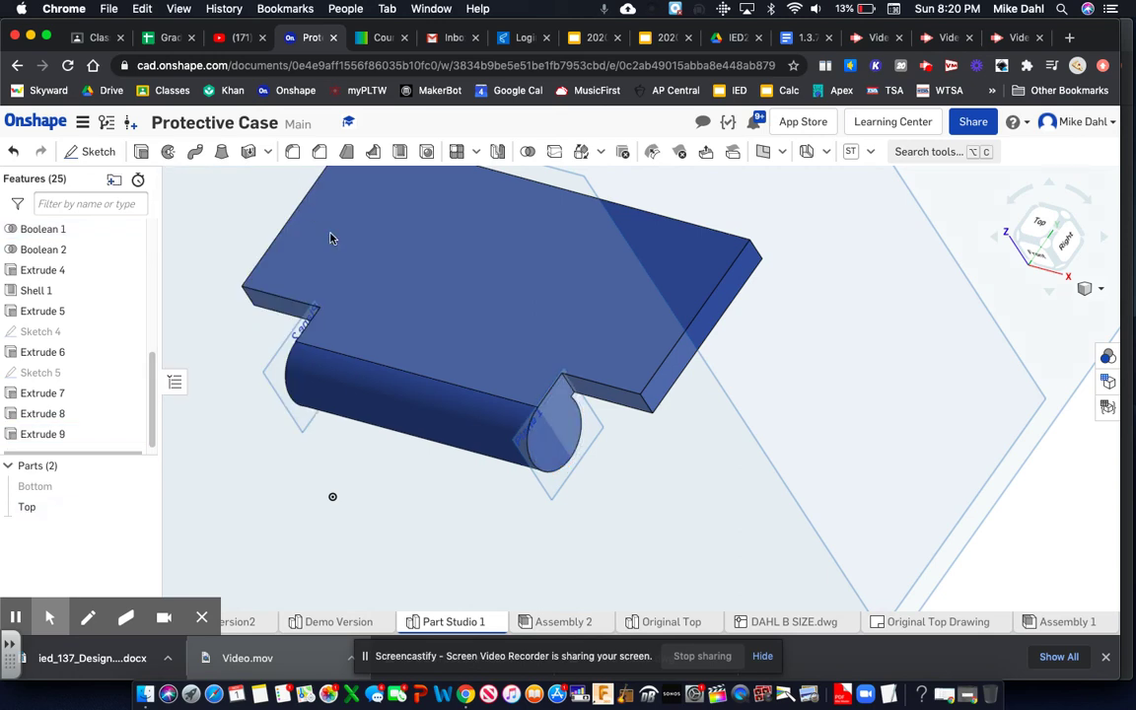
left_click(141, 486)
right_click_drag(345, 505, 310, 480)
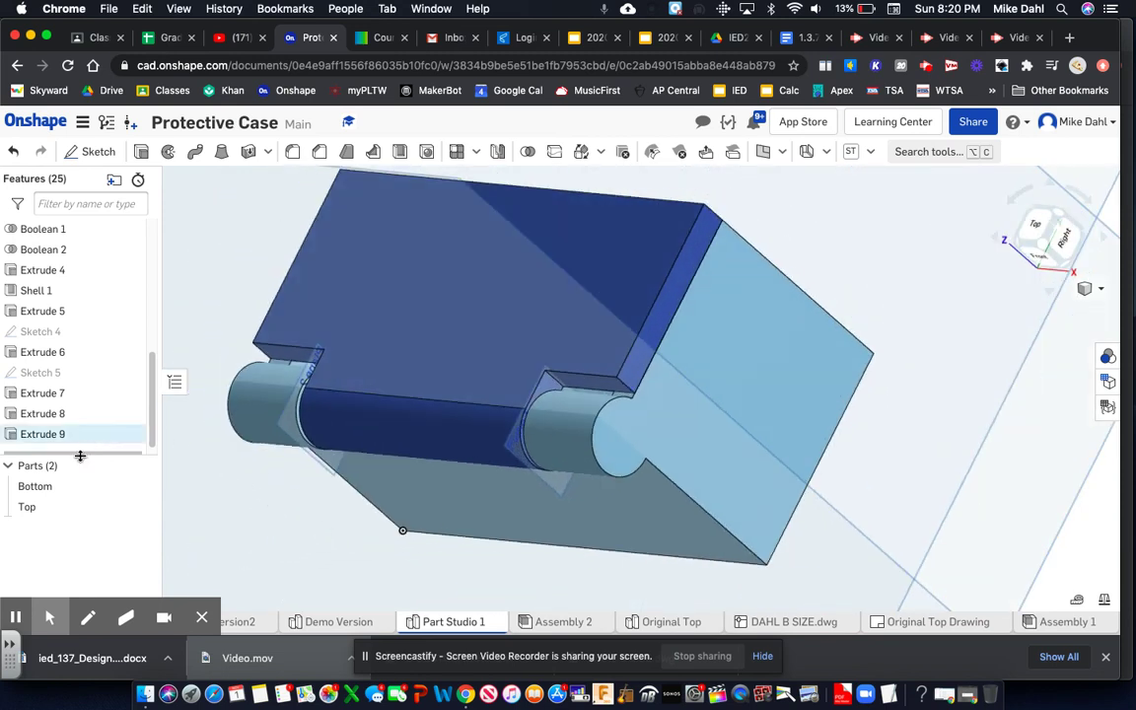